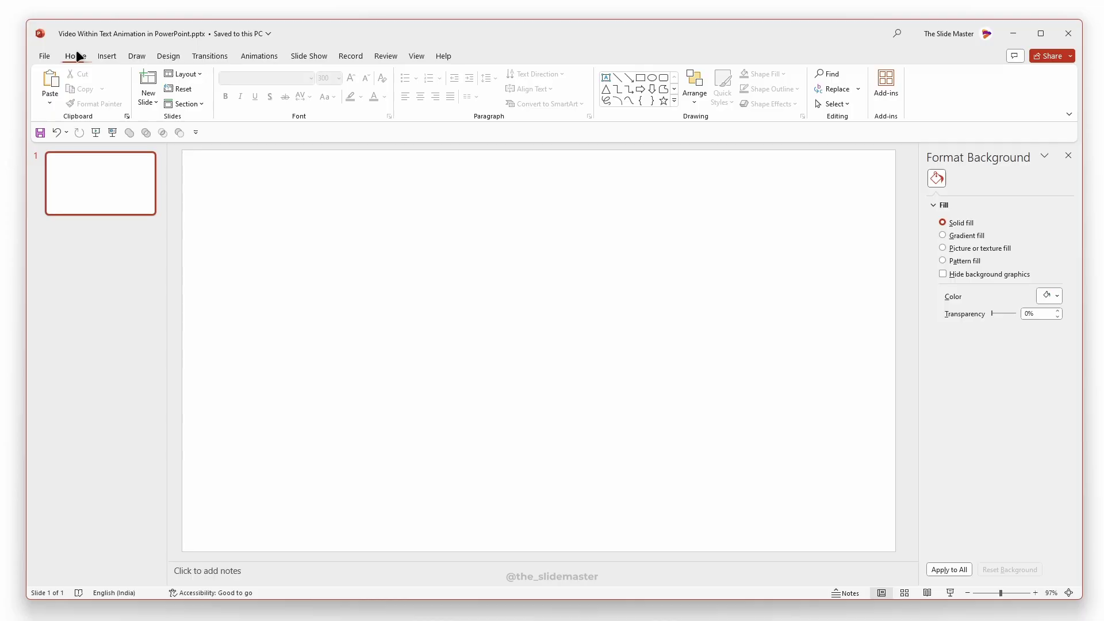
- Draw a wide text box across the slide and type OCEAN in it
click(606, 79)
drag(213, 234, 853, 453)
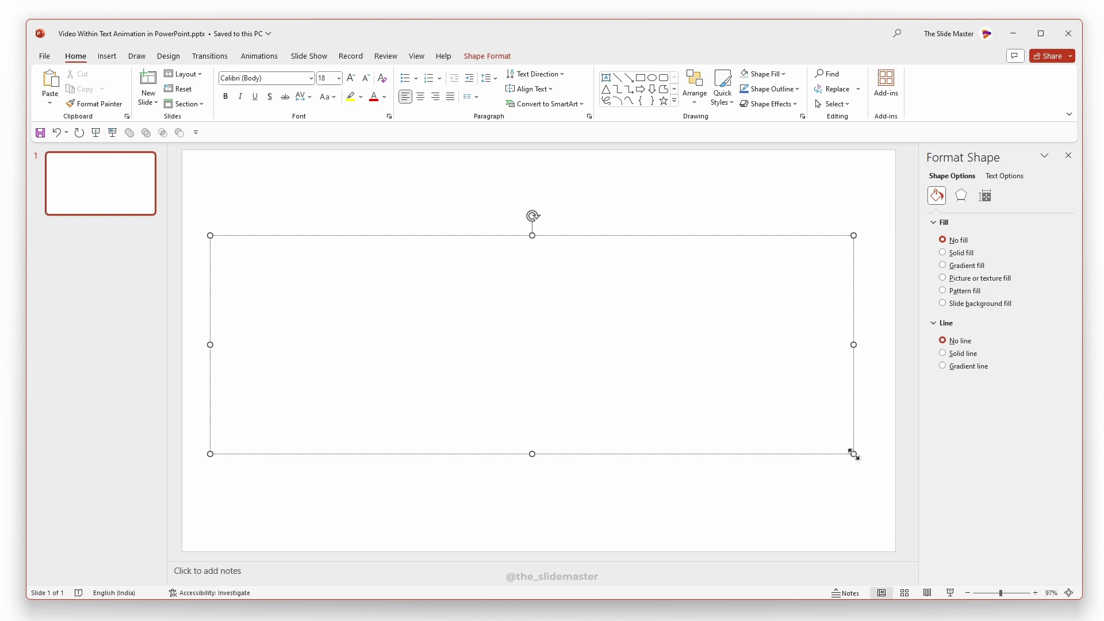
text(OCEAN)
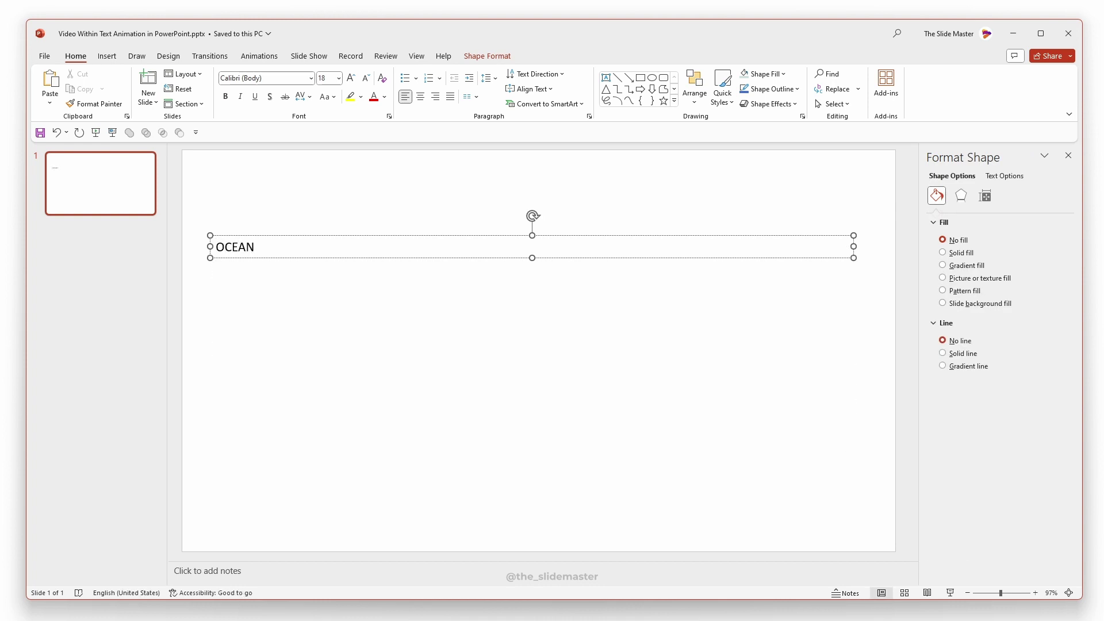
click(386, 237)
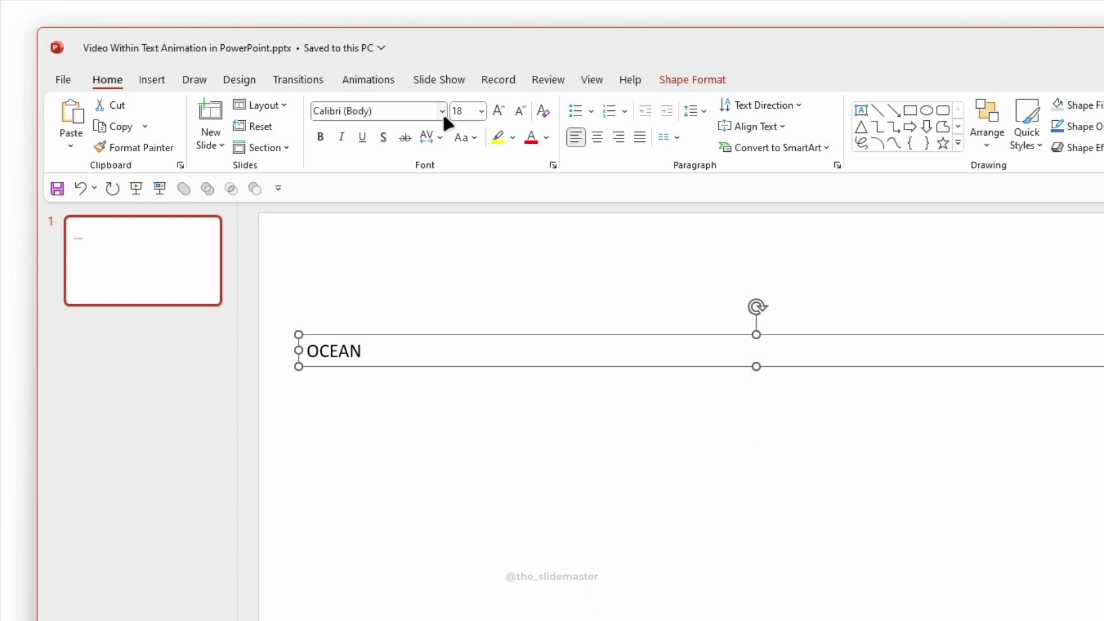
- Set the OCEAN text to Liberator Heavy, size 300, centred in its box
click(310, 78)
click(411, 236)
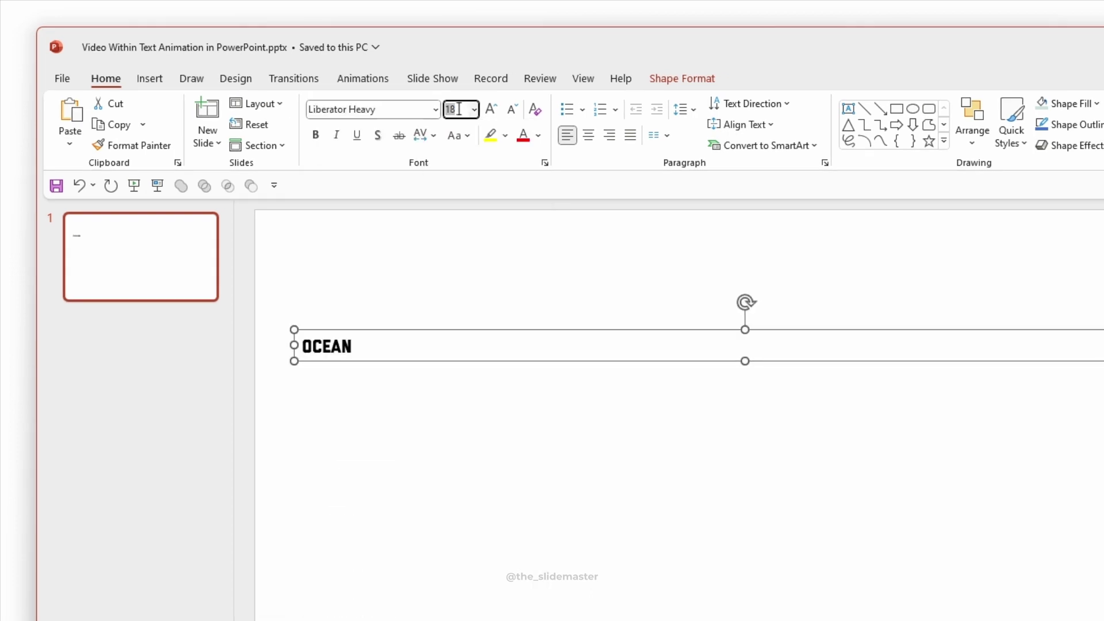
text(300)
key(Return)
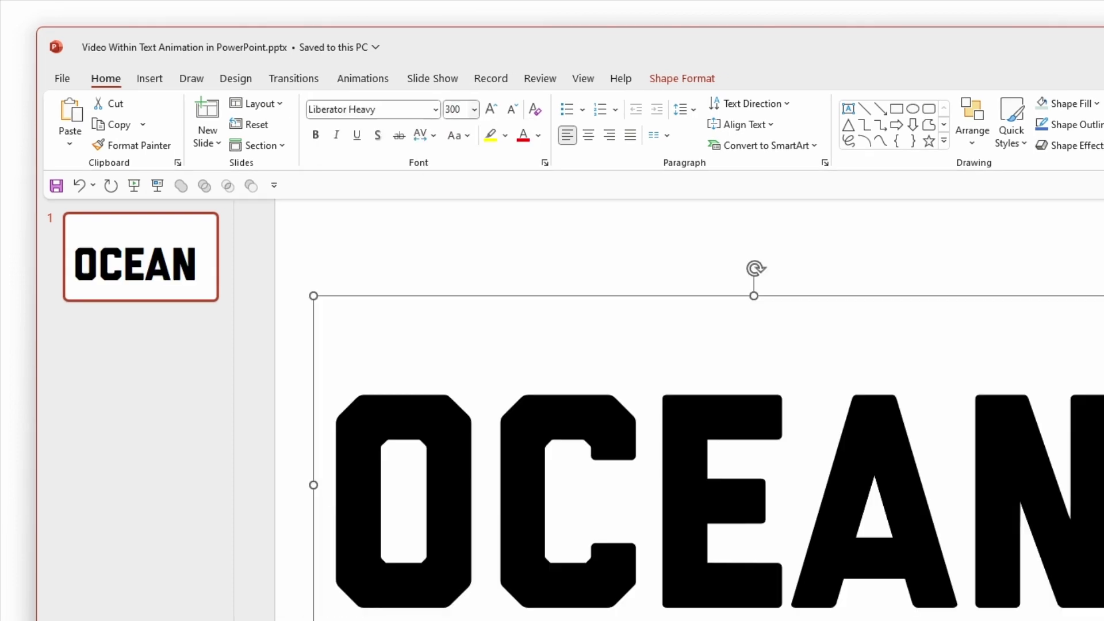
click(587, 134)
- Align the OCEAN box to the horizontal and vertical centre of the slide
click(682, 79)
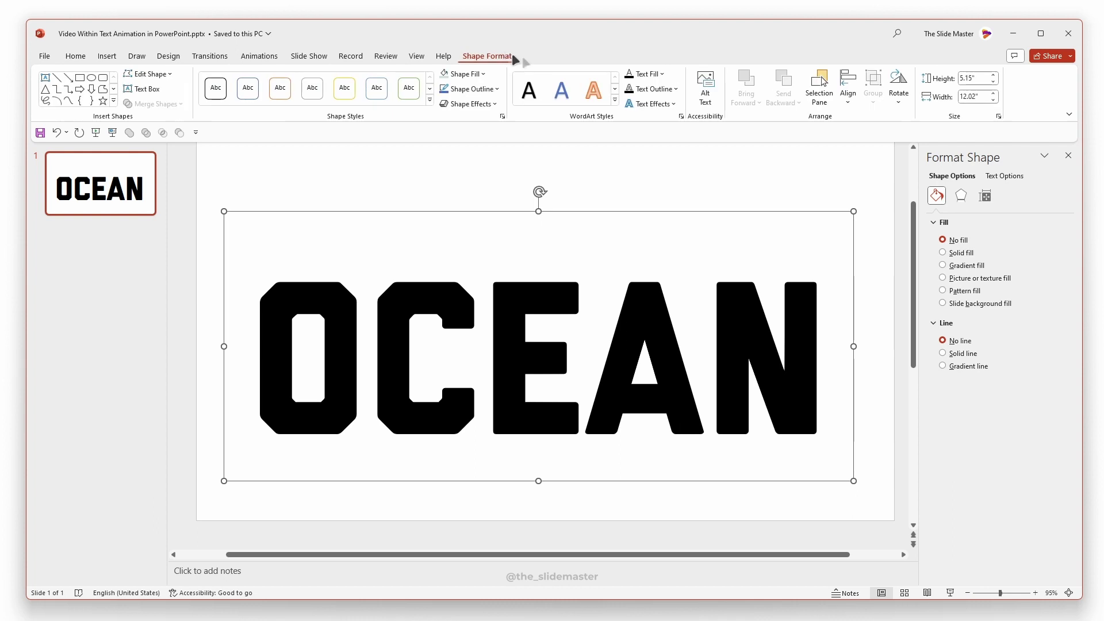
click(847, 92)
click(861, 144)
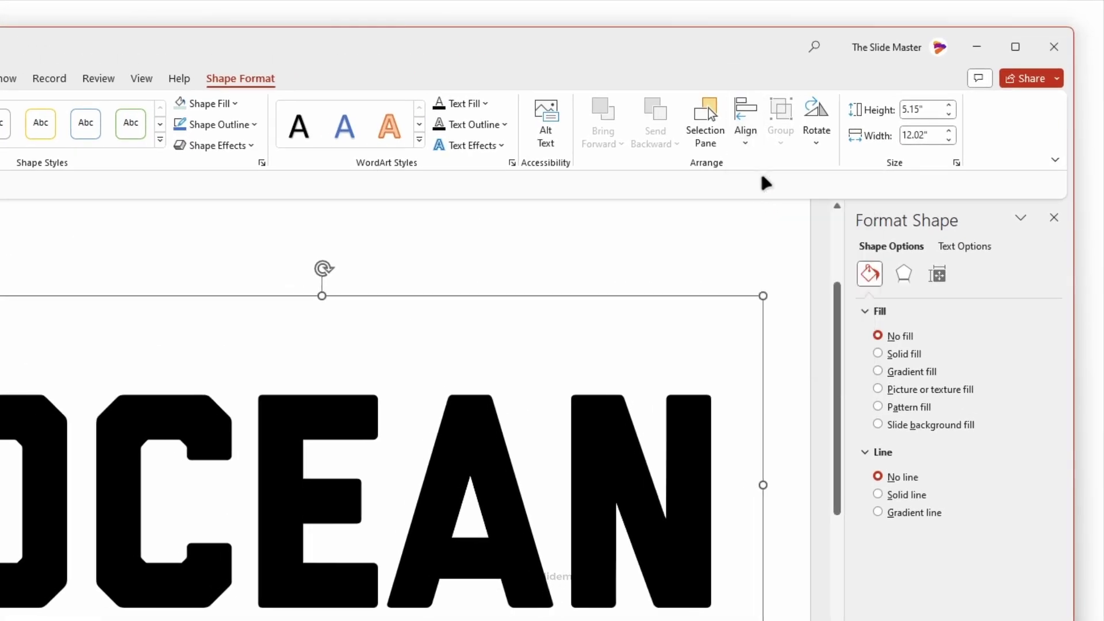
click(753, 130)
click(788, 259)
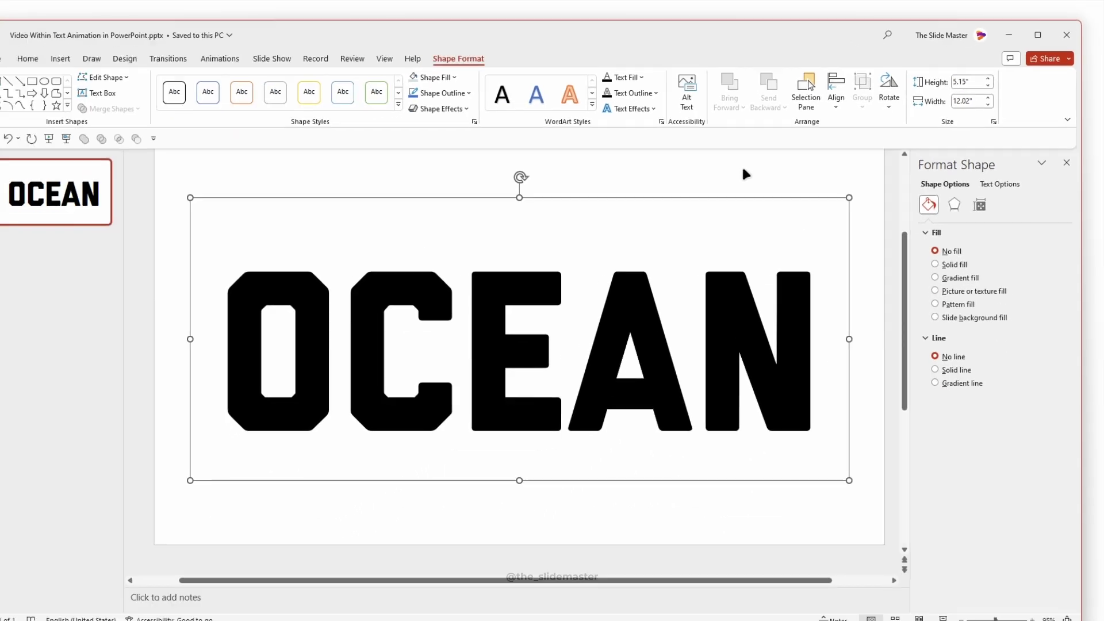
click(744, 172)
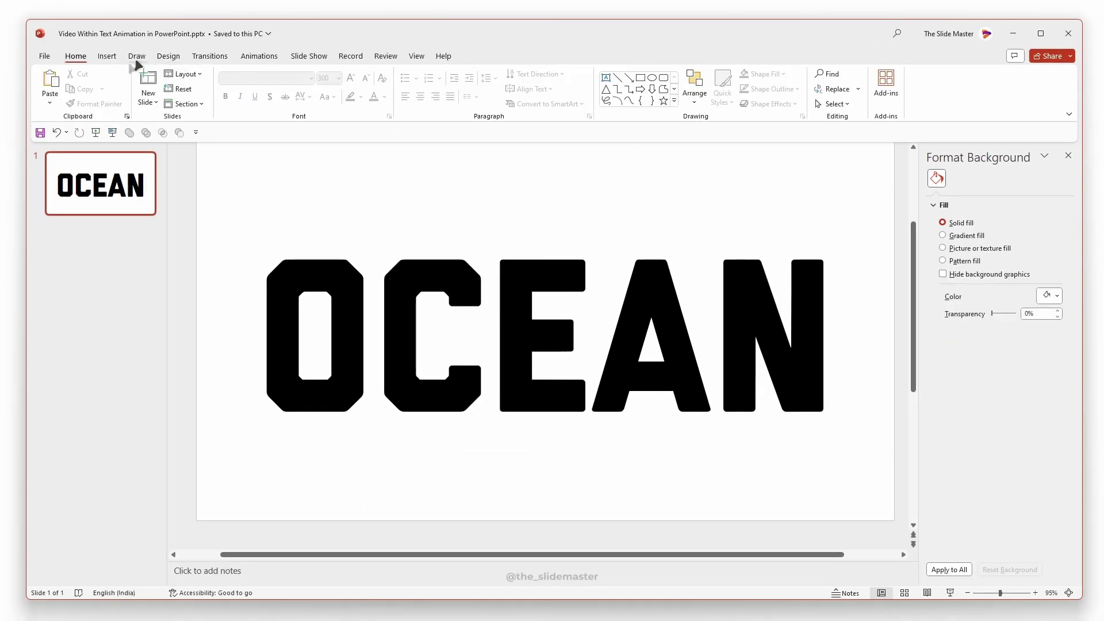
click(108, 57)
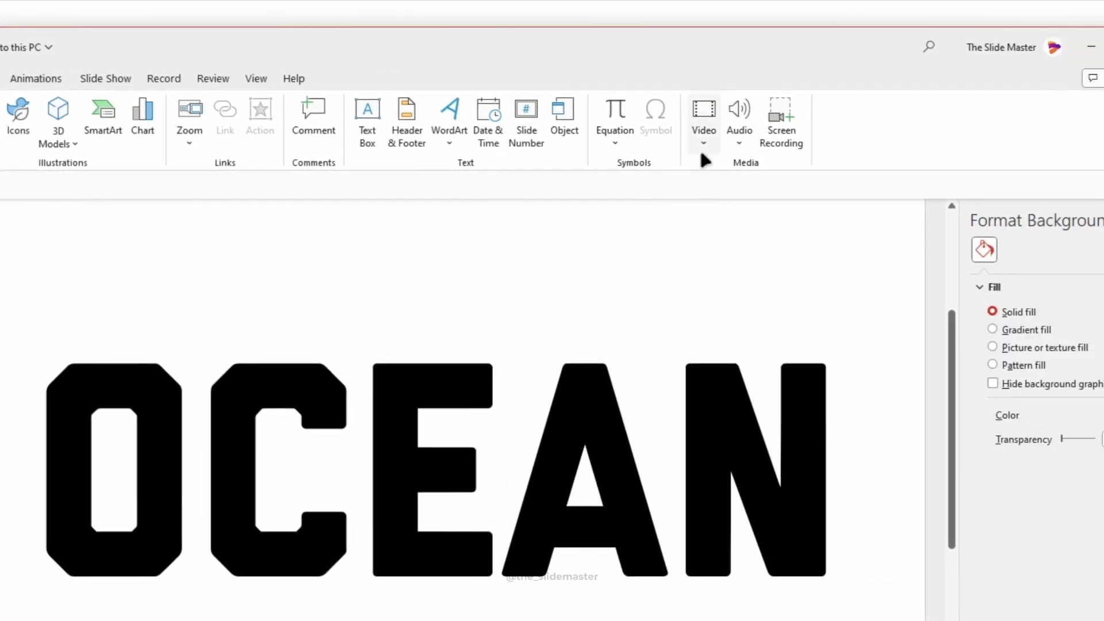
click(874, 141)
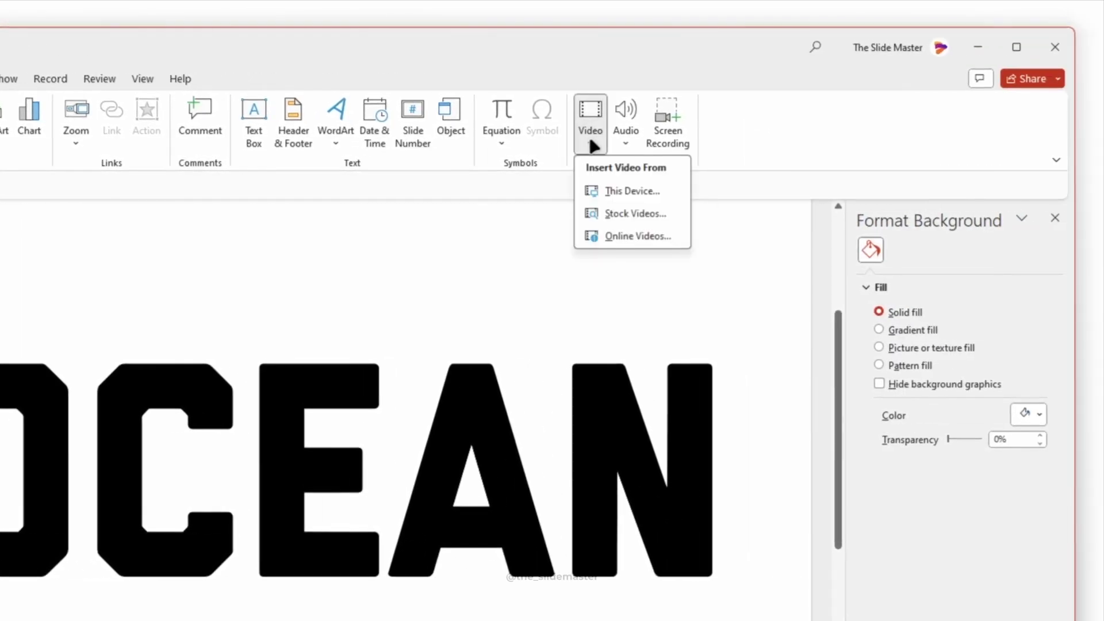
click(631, 187)
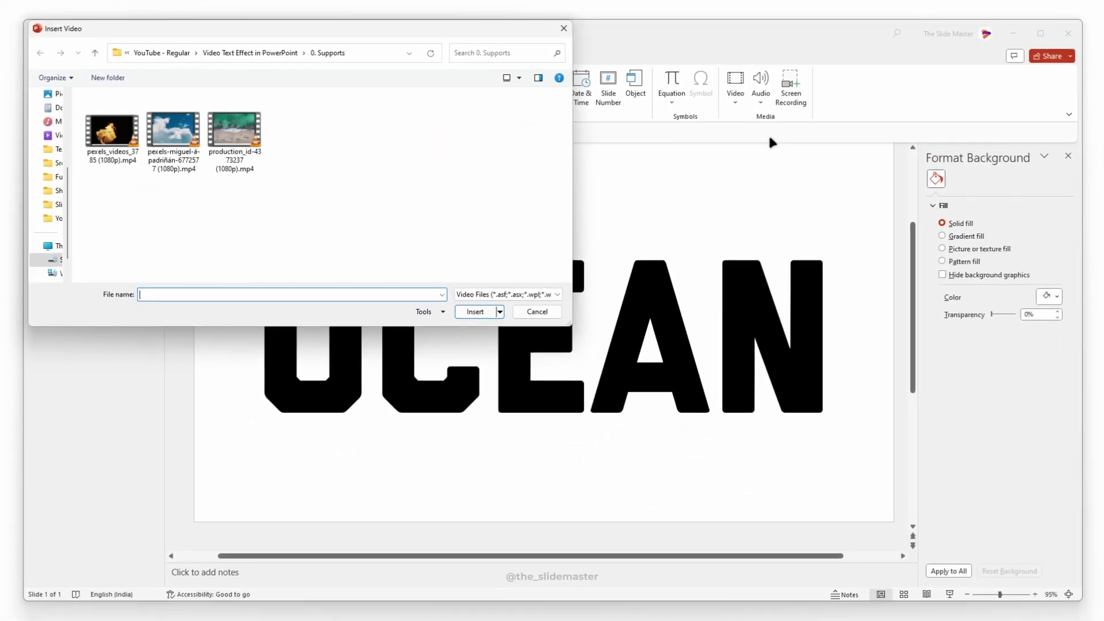
click(243, 119)
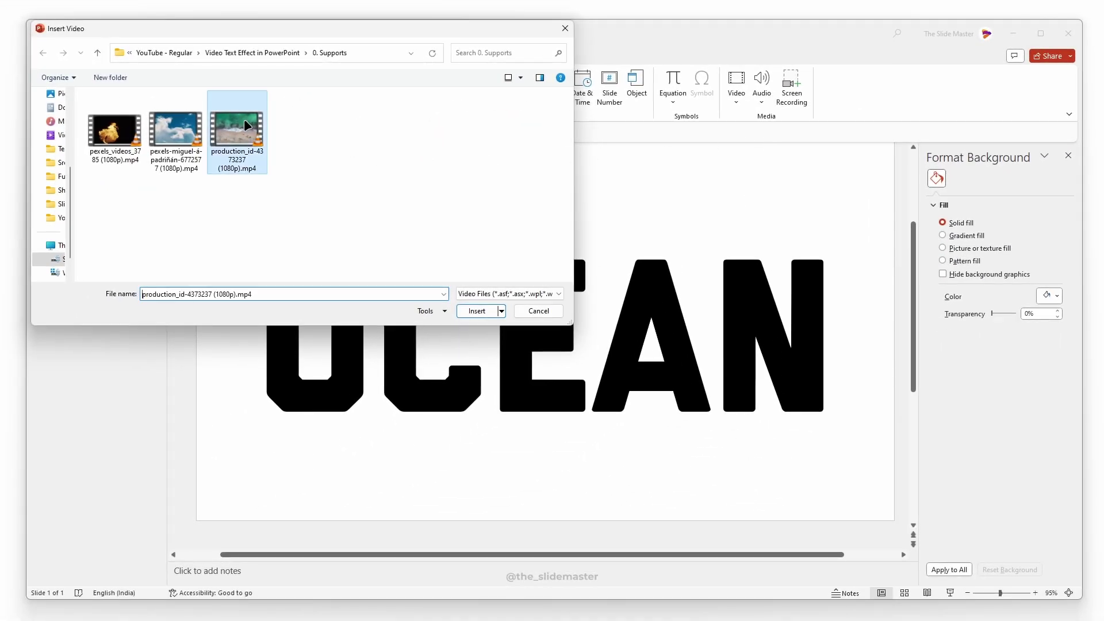
click(477, 310)
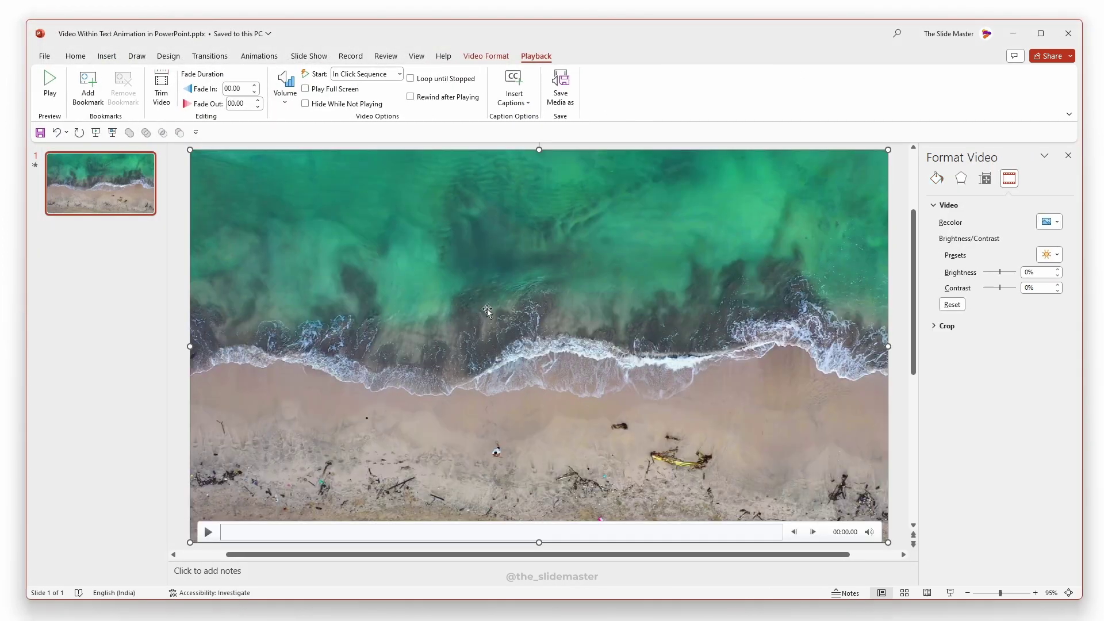
- Flip the beach video vertically
click(487, 55)
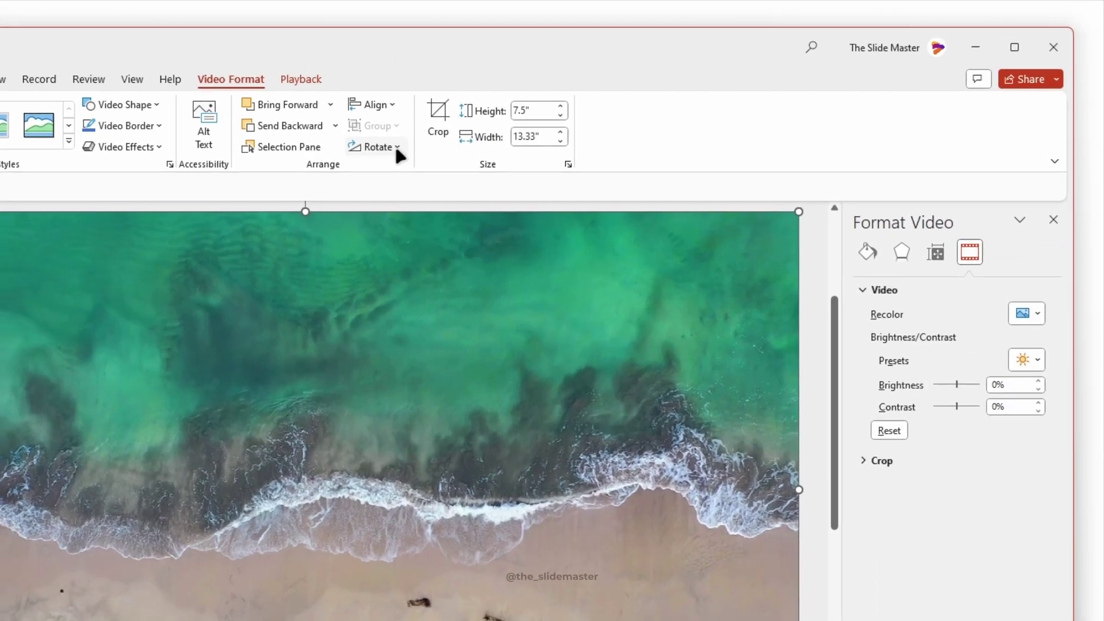
click(601, 105)
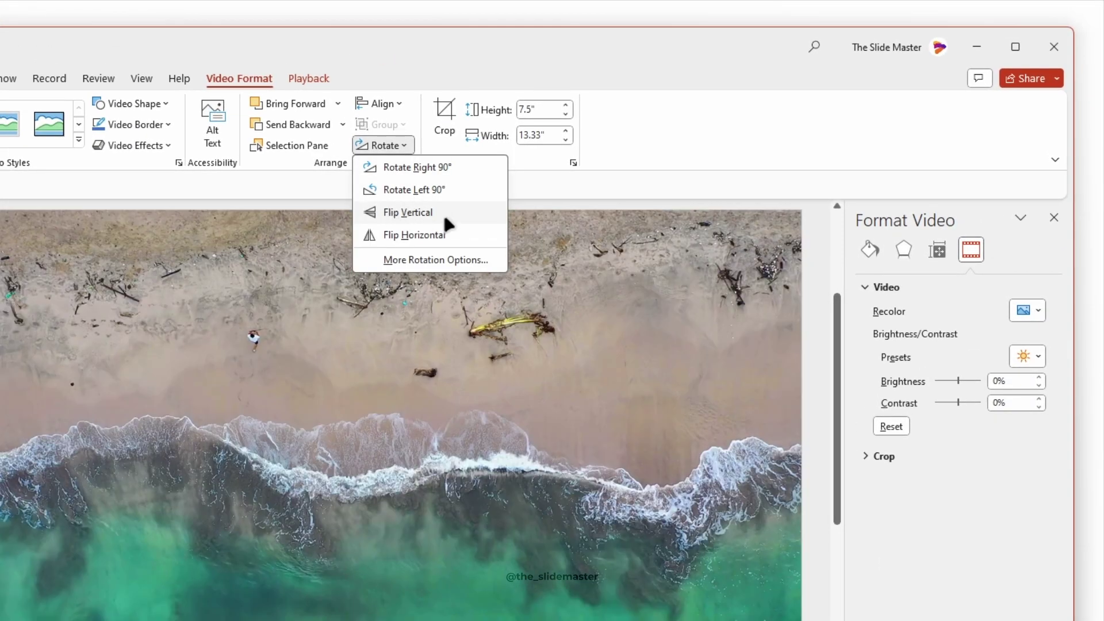
click(445, 212)
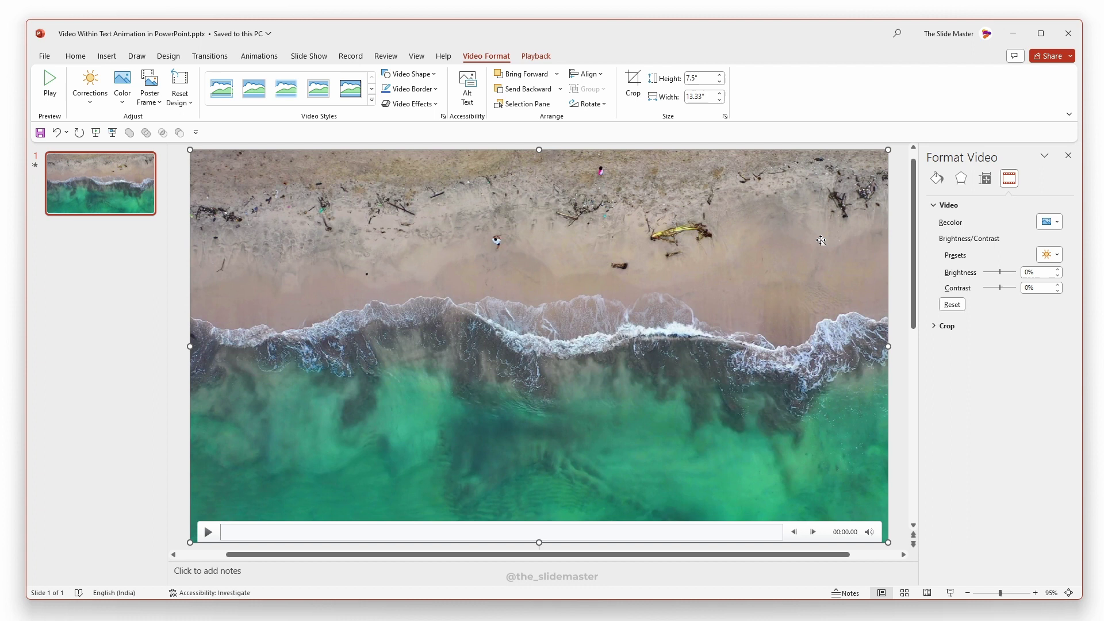
- Send the beach video to the back, behind the OCEAN text
right_click(709, 213)
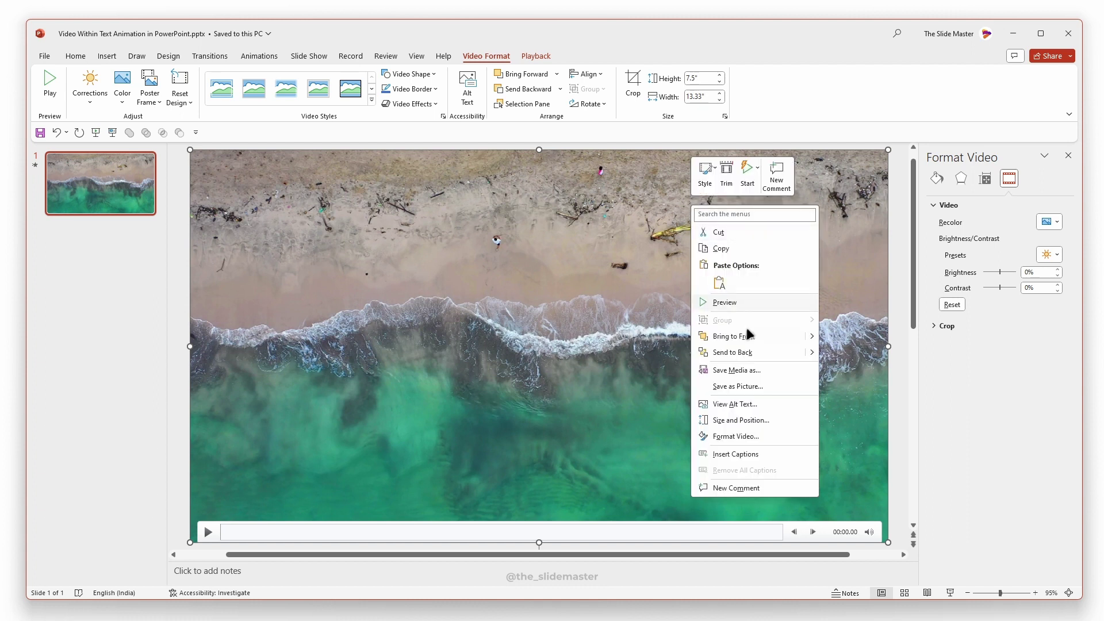
click(742, 358)
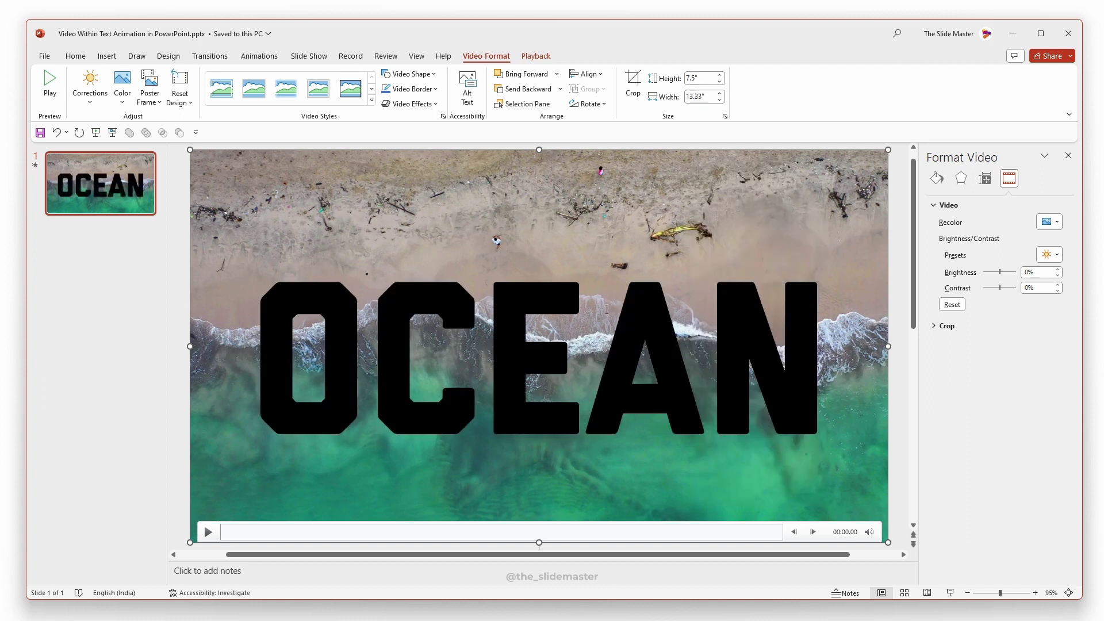
key(Escape)
- Select the video together with the OCEAN text and try a shape-merge shortcut
click(191, 174)
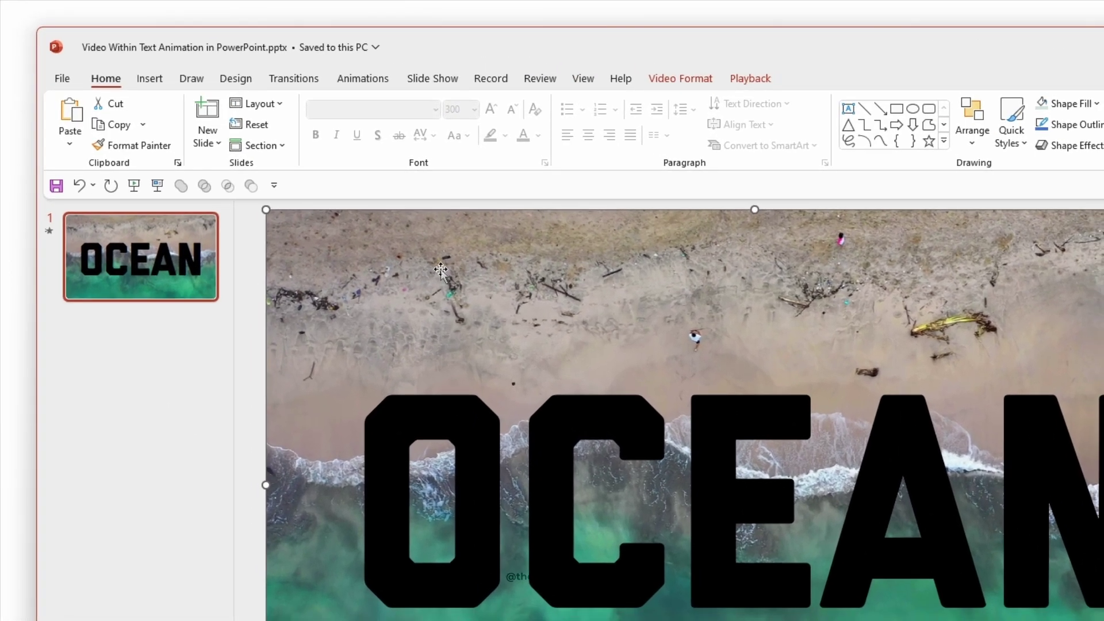
click(461, 426)
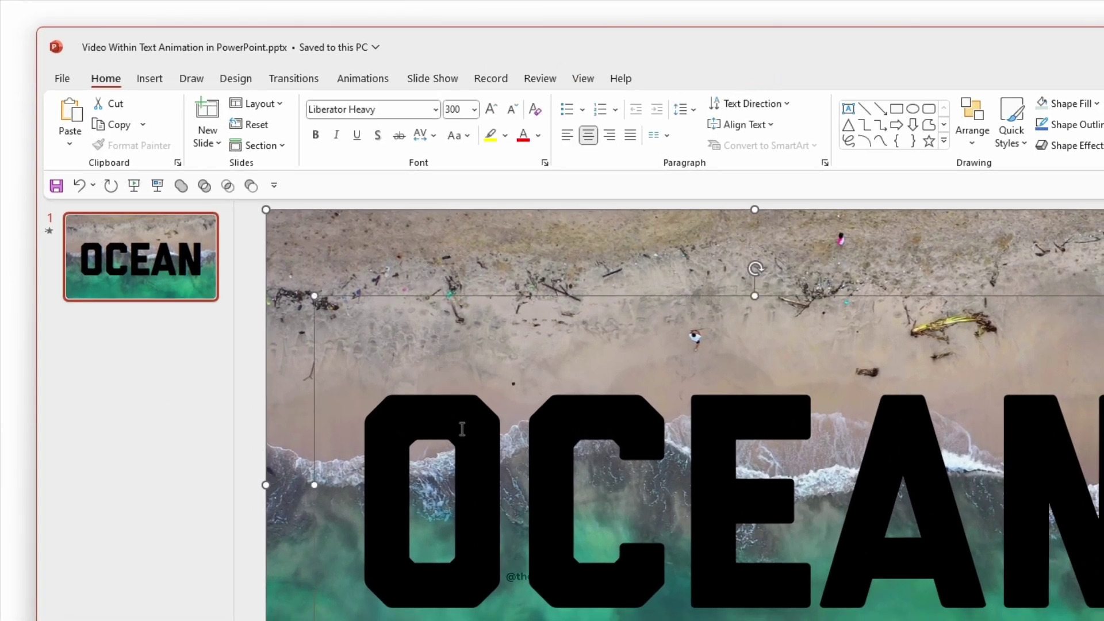
click(251, 187)
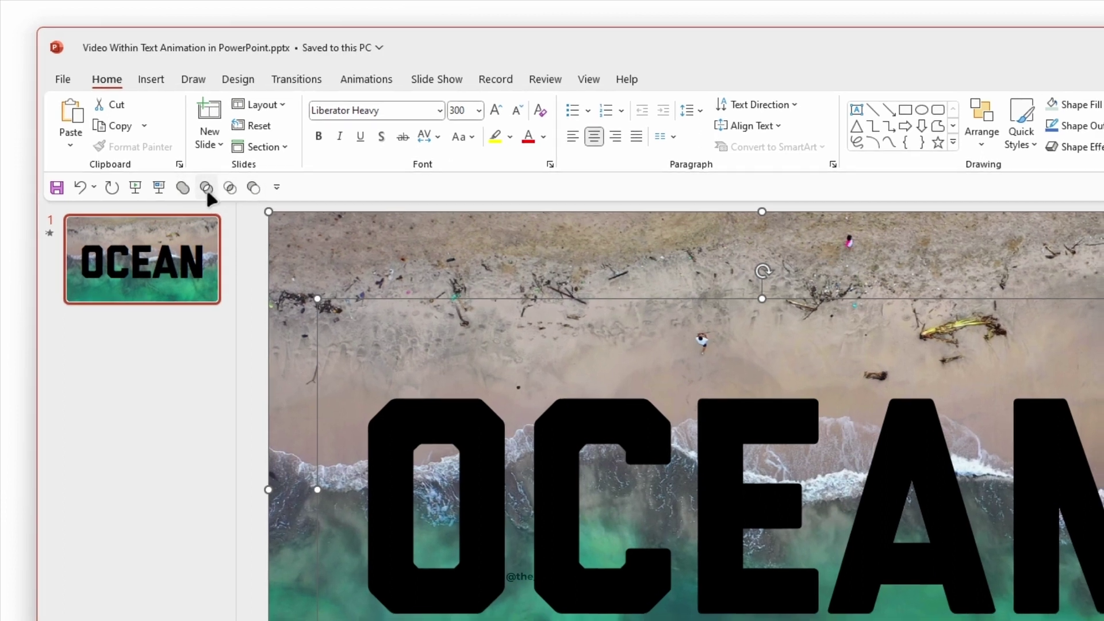
key(Escape)
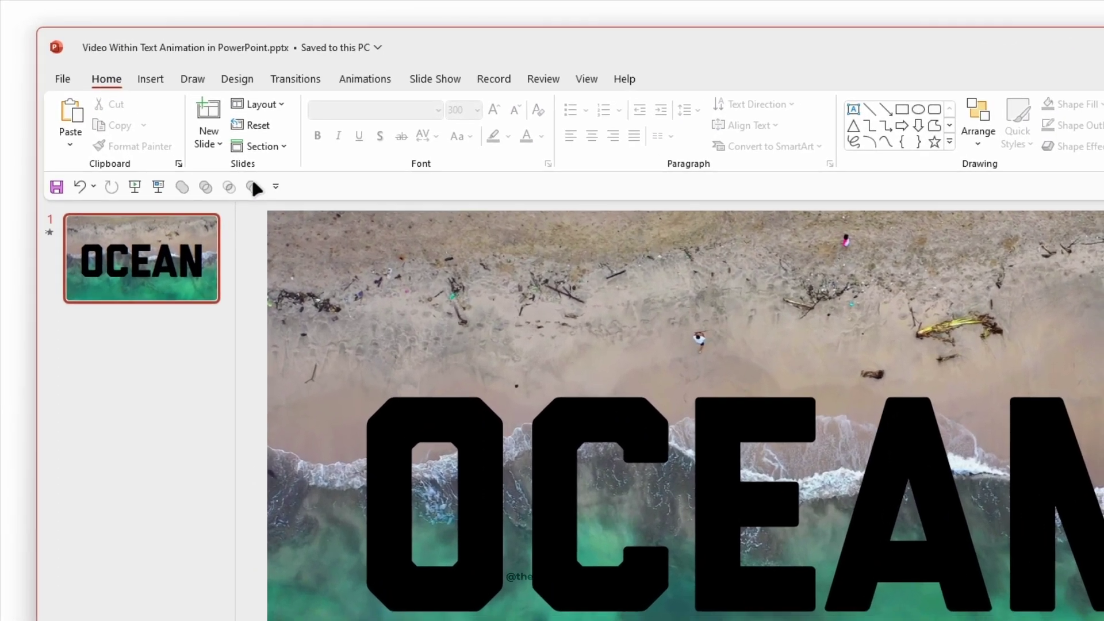
- Remove the four shape-merge shortcuts from the Quick Access Toolbar
right_click(181, 132)
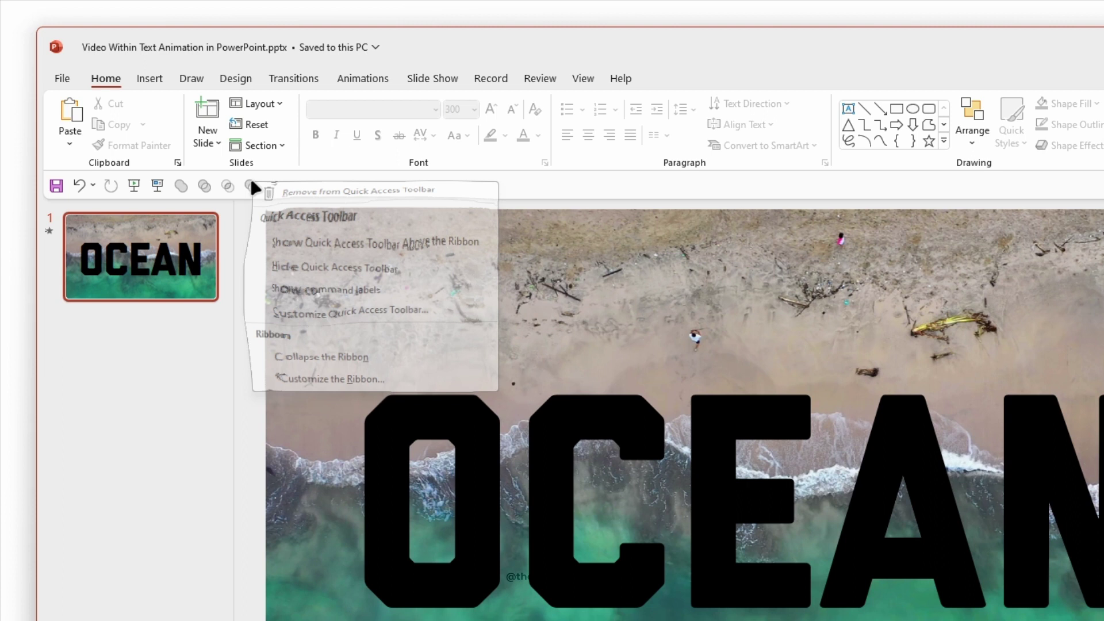
click(285, 197)
right_click(230, 185)
click(251, 198)
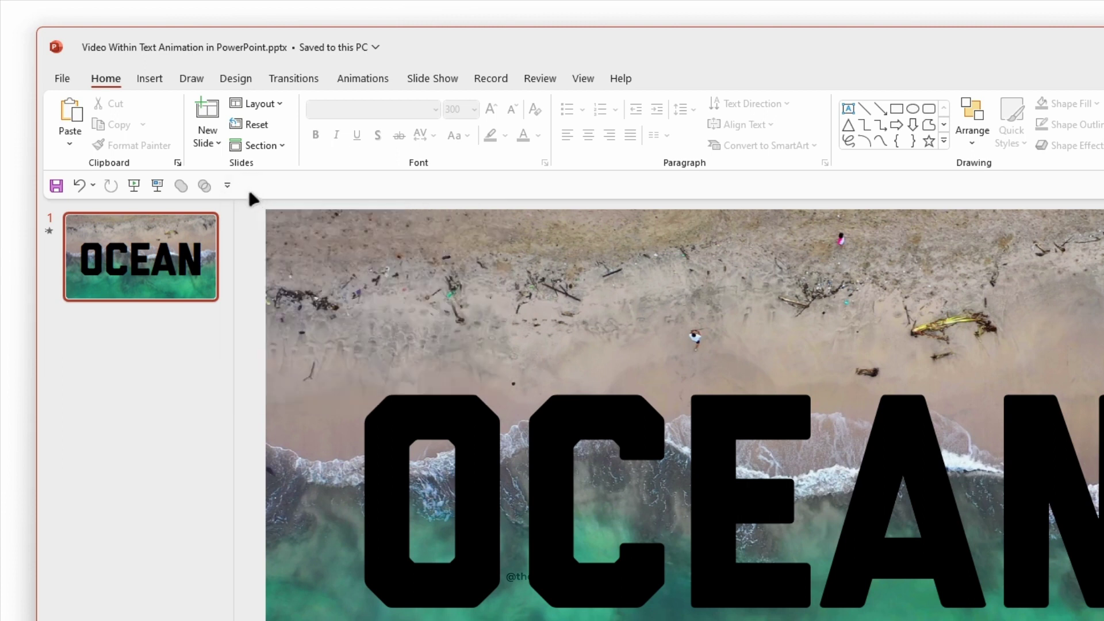
right_click(204, 186)
click(214, 199)
right_click(182, 185)
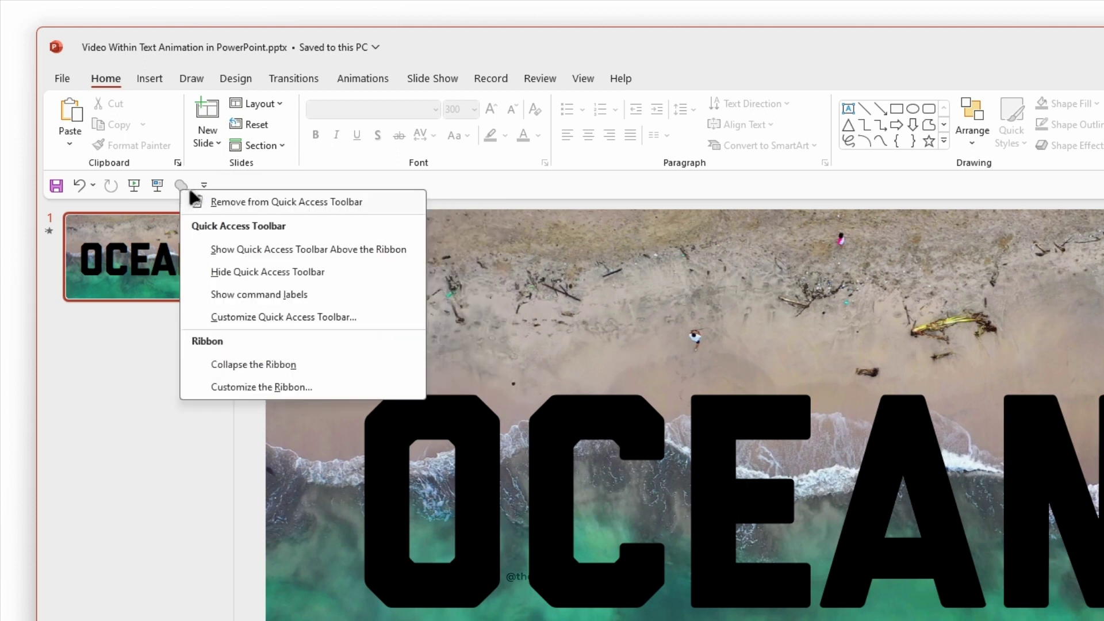
click(210, 199)
right_click(240, 177)
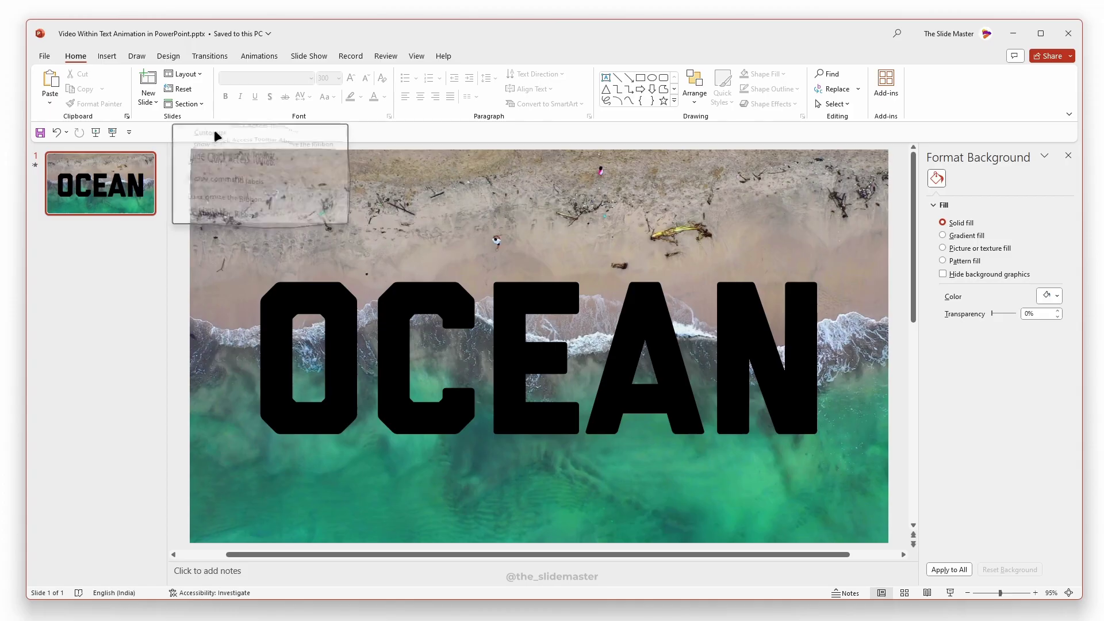
- In Quick Access Toolbar options, add Union Shapes from All Commands
click(215, 130)
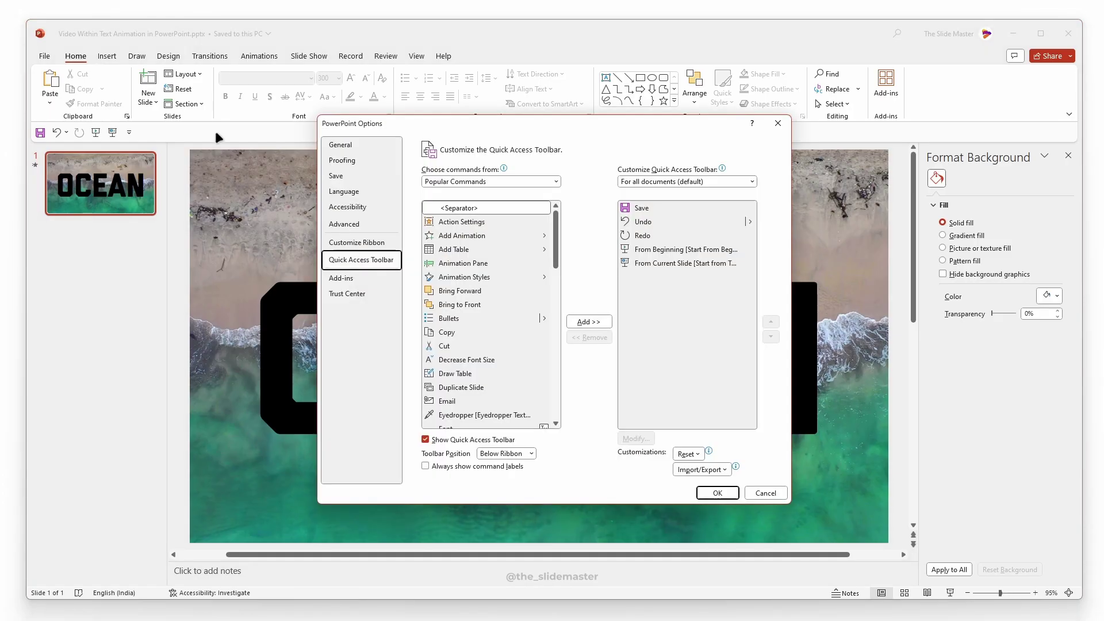
click(558, 181)
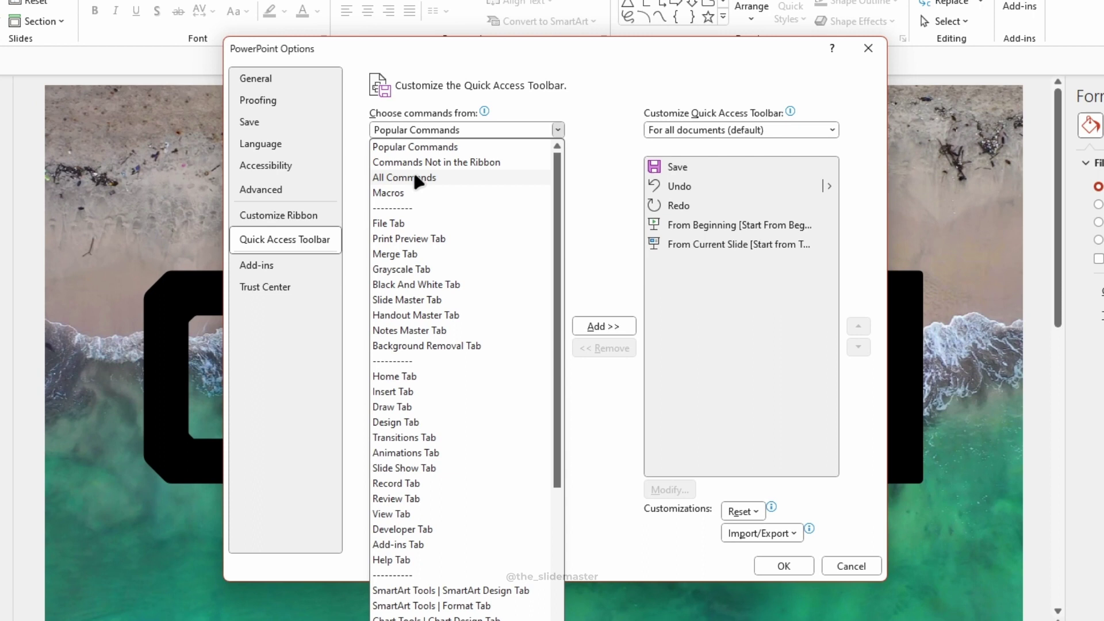
click(414, 177)
click(489, 300)
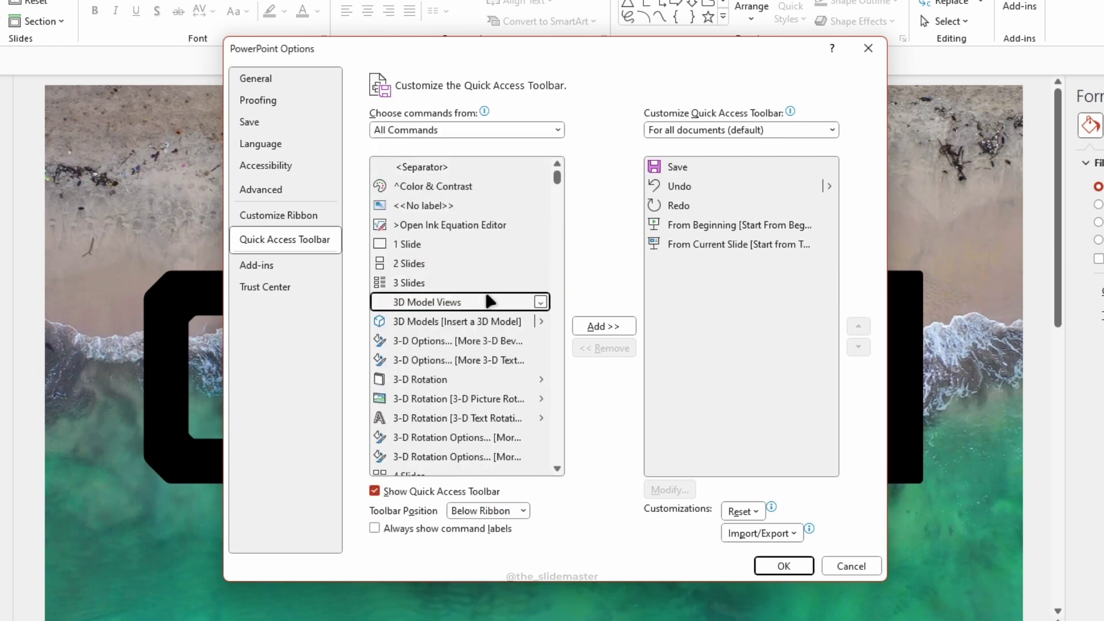
key(u)
key(Down)
key(Down)
key(Down)
key(Down)
key(Down)
key(Down)
key(Down)
key(Down)
key(Down)
key(Down)
key(Down)
key(Down)
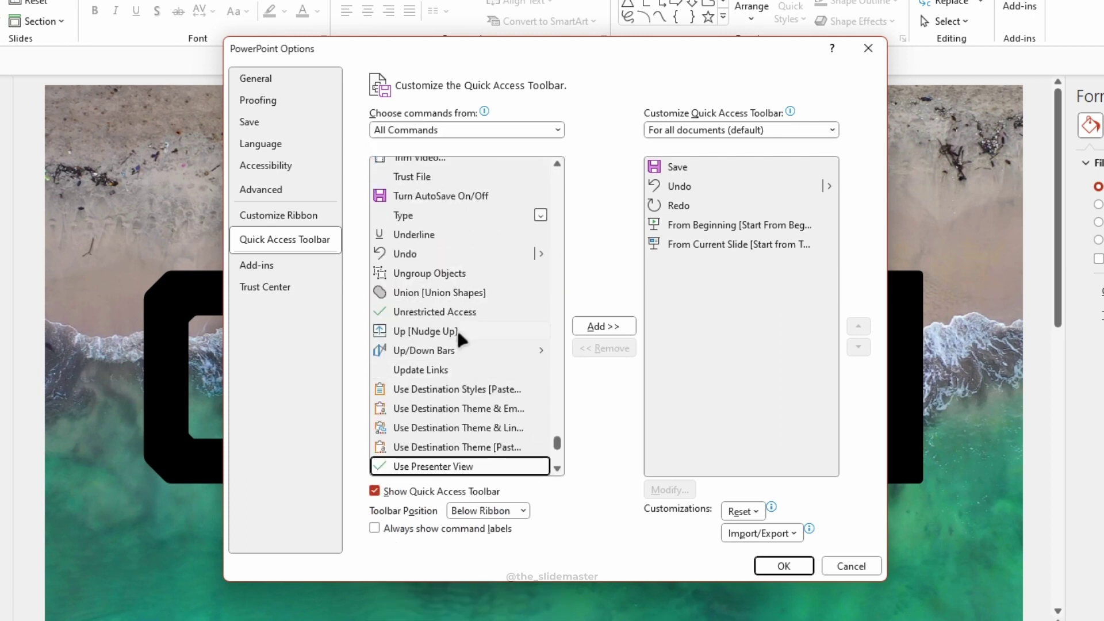
click(460, 274)
click(460, 293)
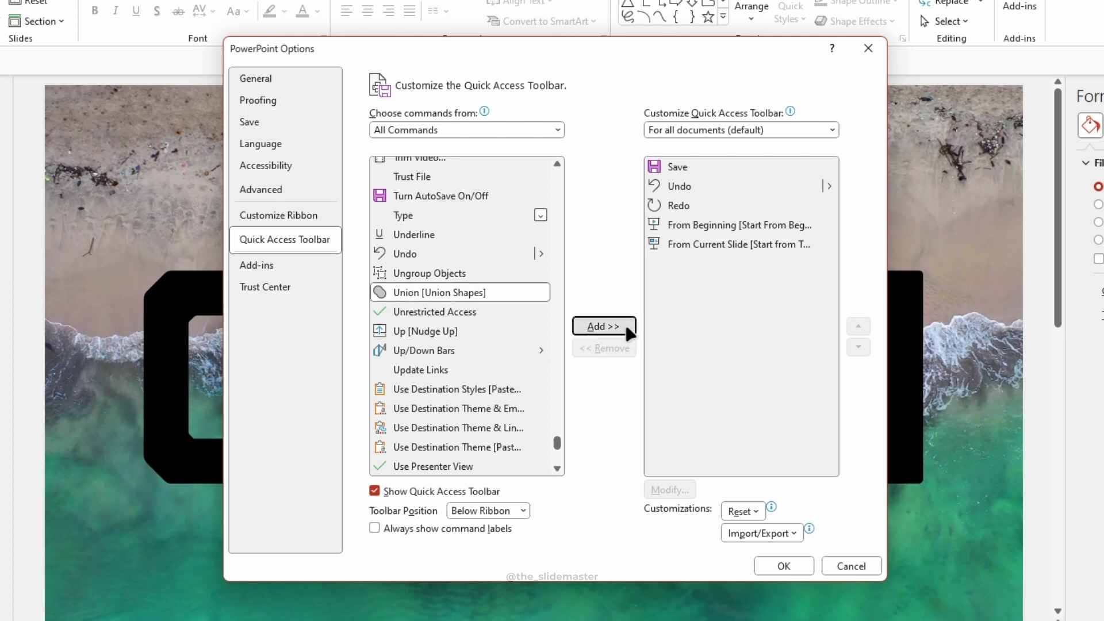
click(625, 324)
- Add Intersect Shapes and Subtract Shapes to the toolbar and confirm with OK
scroll(478, 340, up, 20)
scroll(483, 454, down, 2)
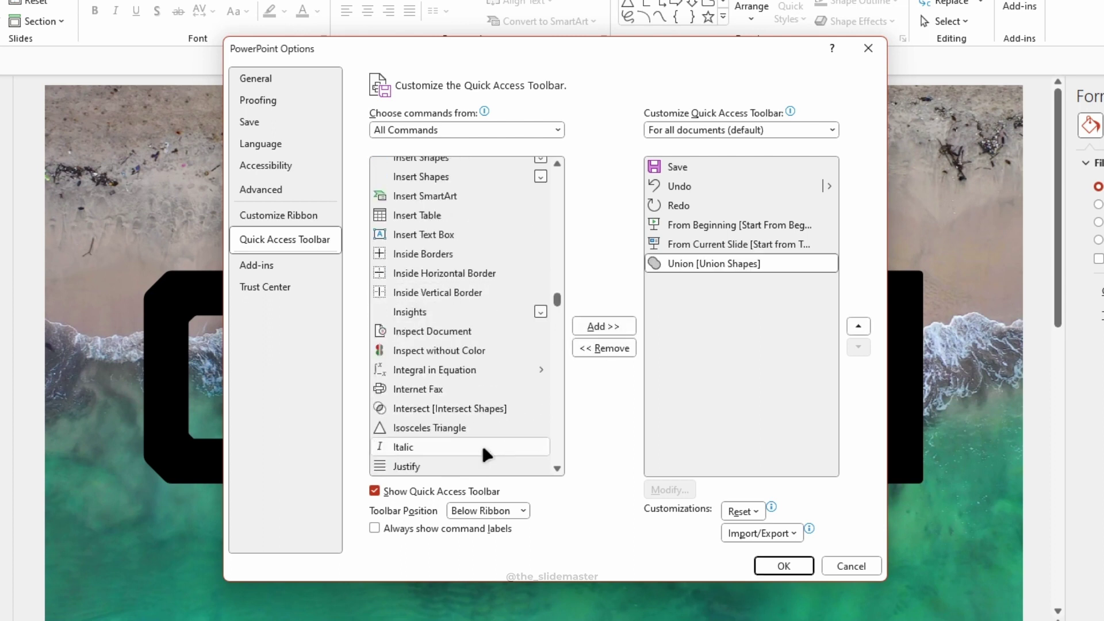
click(475, 409)
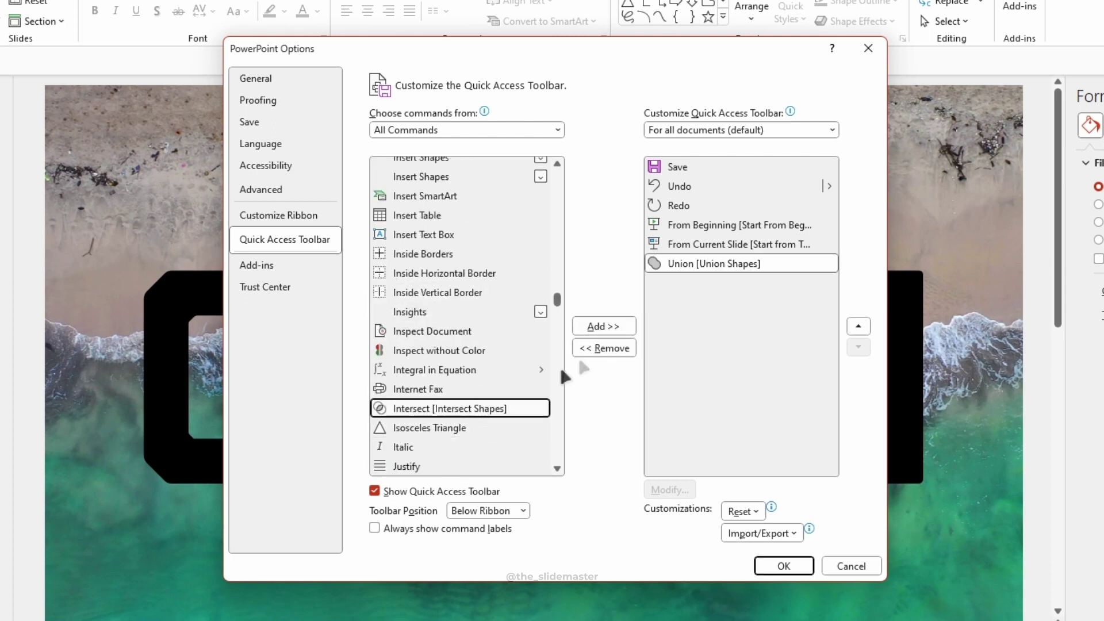
click(613, 327)
scroll(450, 436, down, 20)
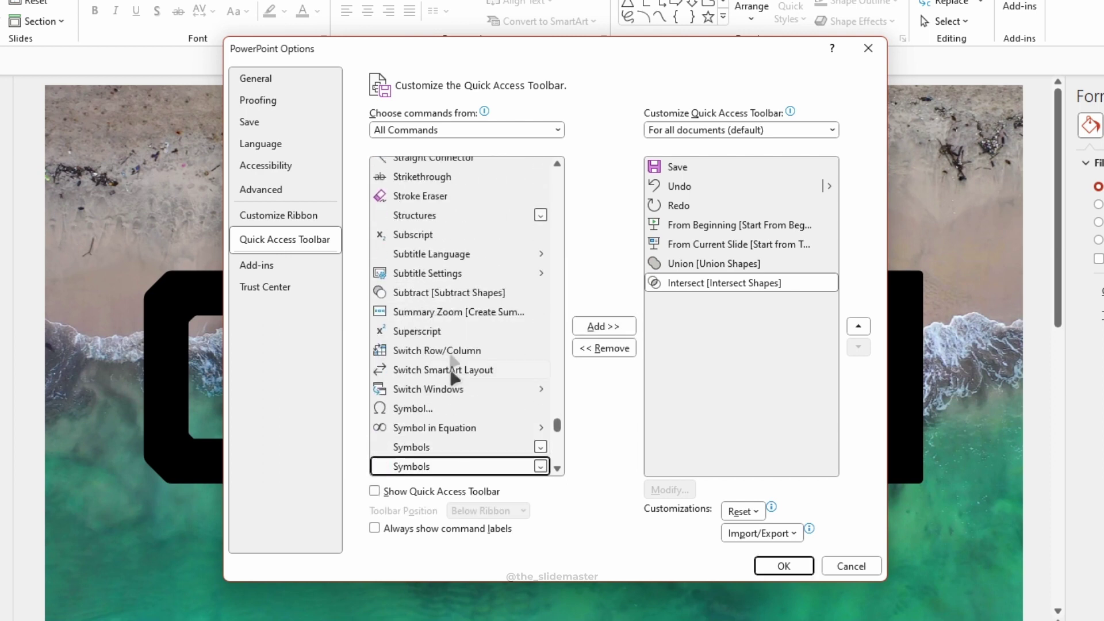
click(447, 293)
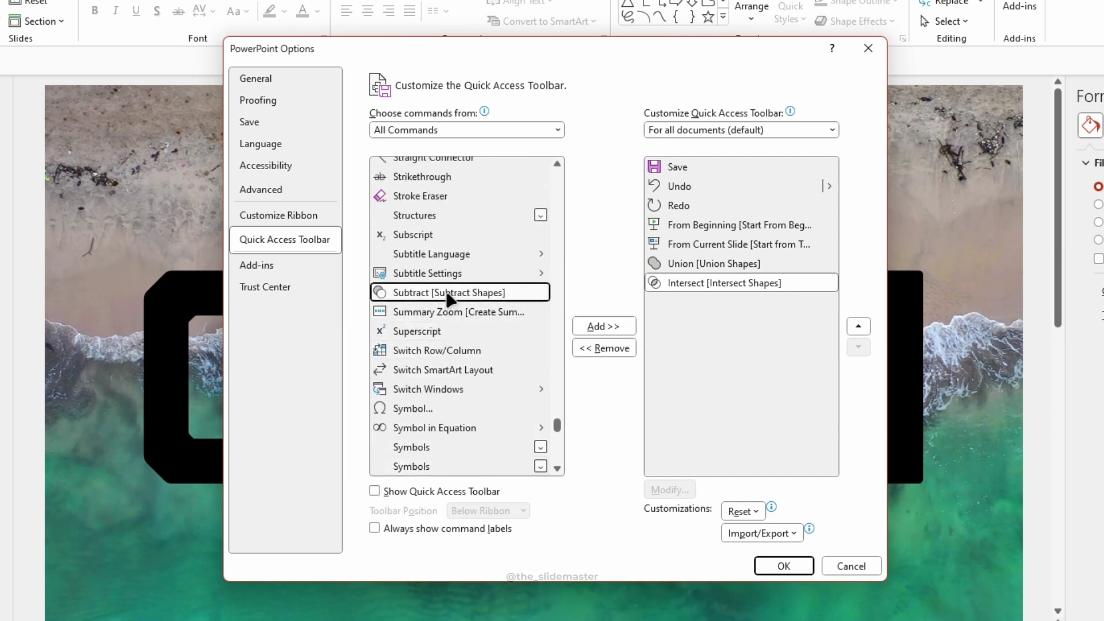
click(614, 327)
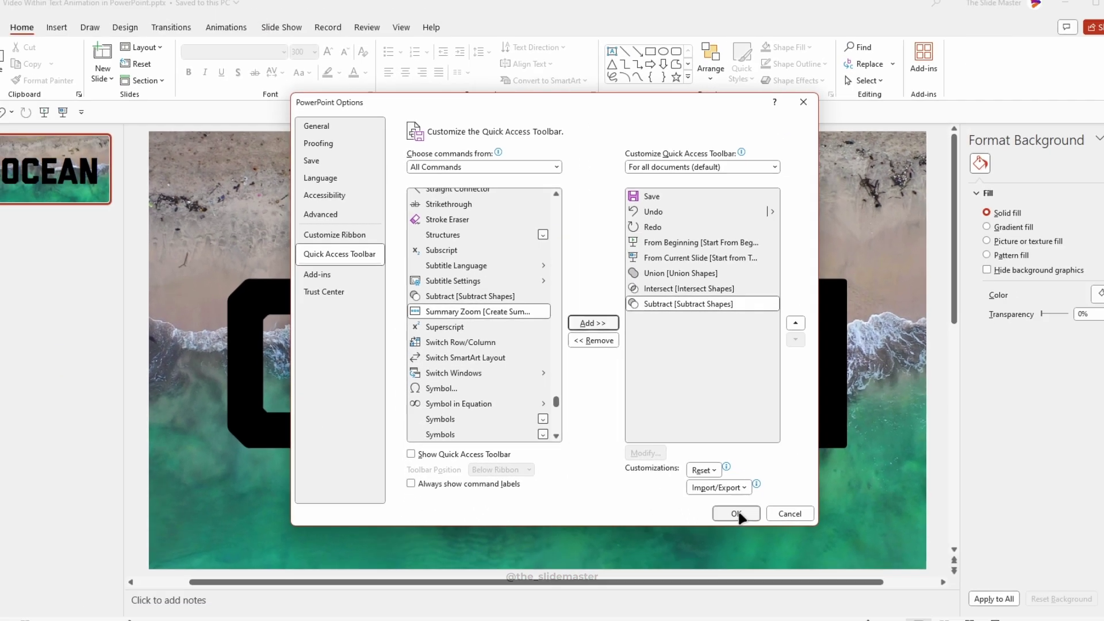
click(782, 567)
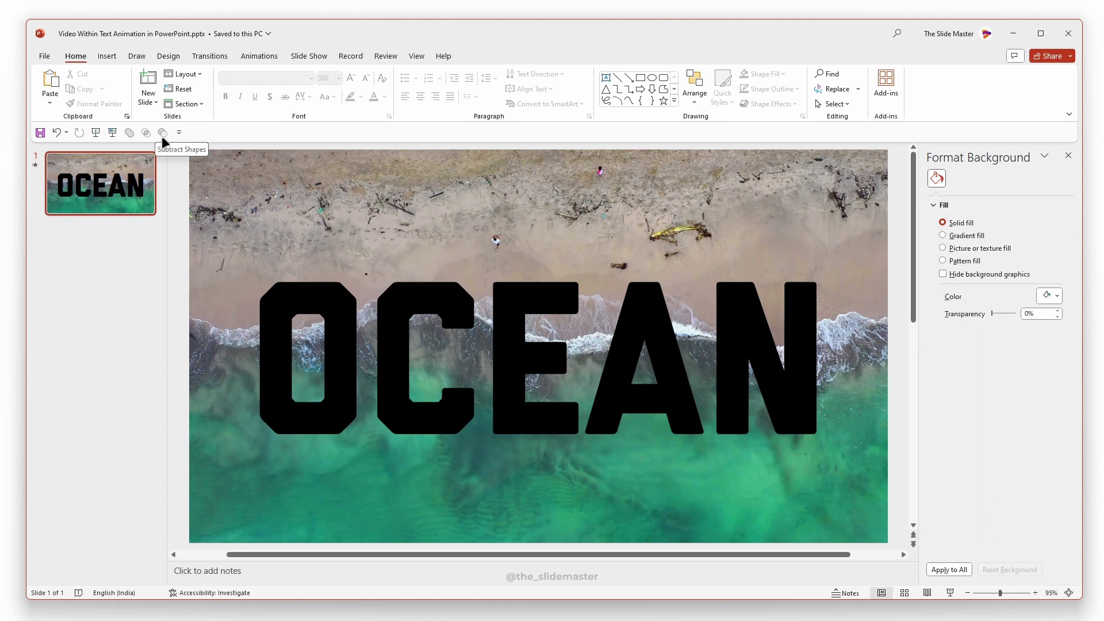
- Drag the OCEAN text box slightly upward, then select the beach video behind it
click(853, 255)
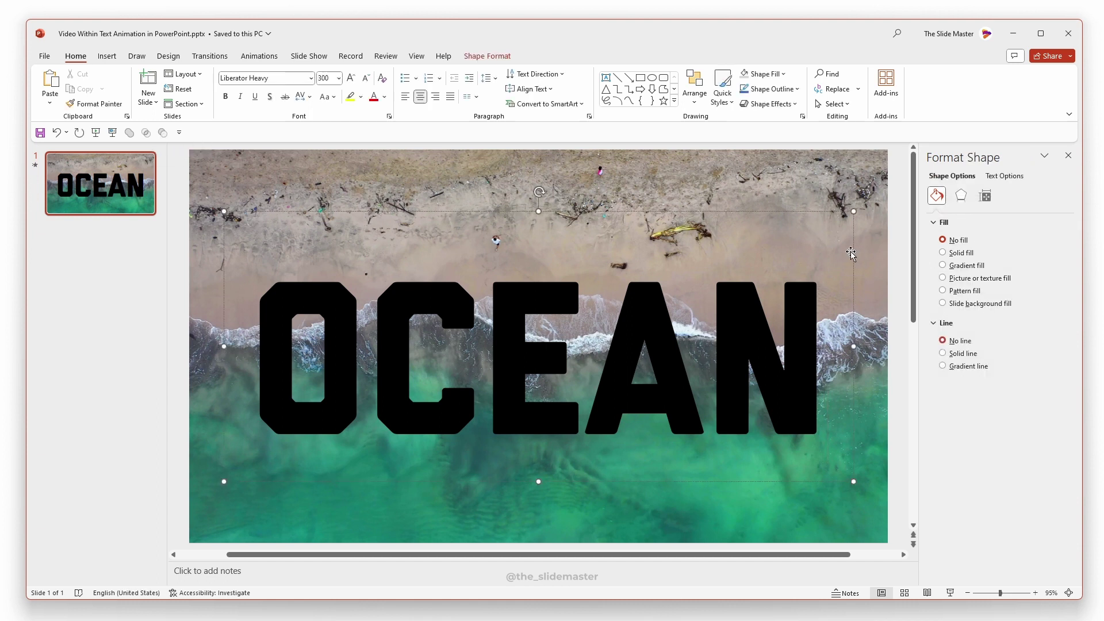
drag(854, 251, 849, 210)
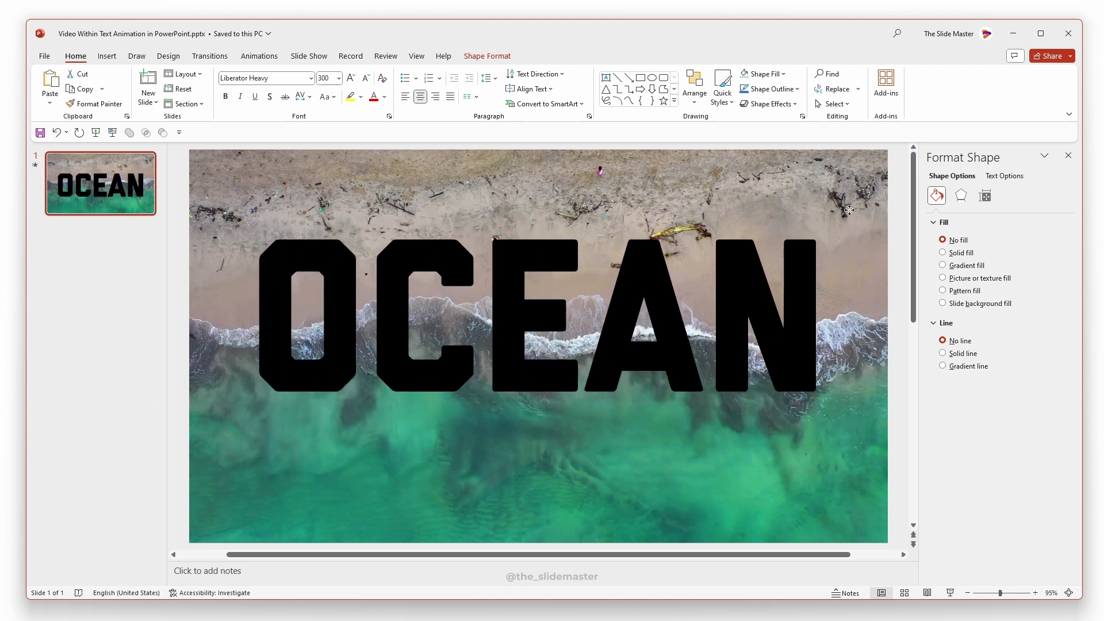
click(307, 486)
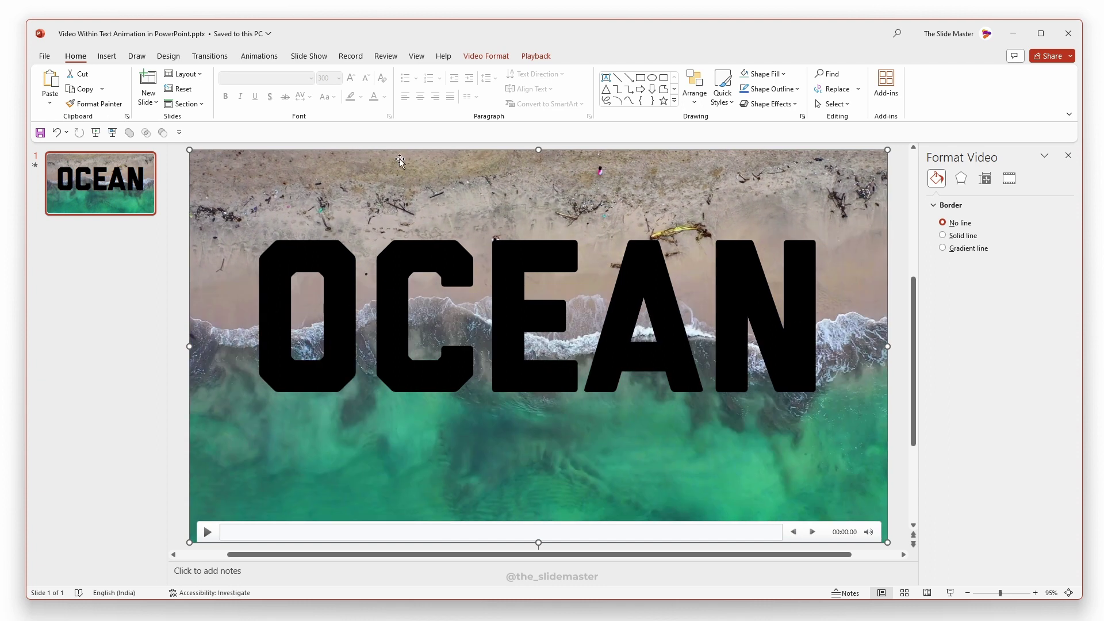
- Add the OCEAN text to the video selection and apply Intersect Shapes
click(791, 313)
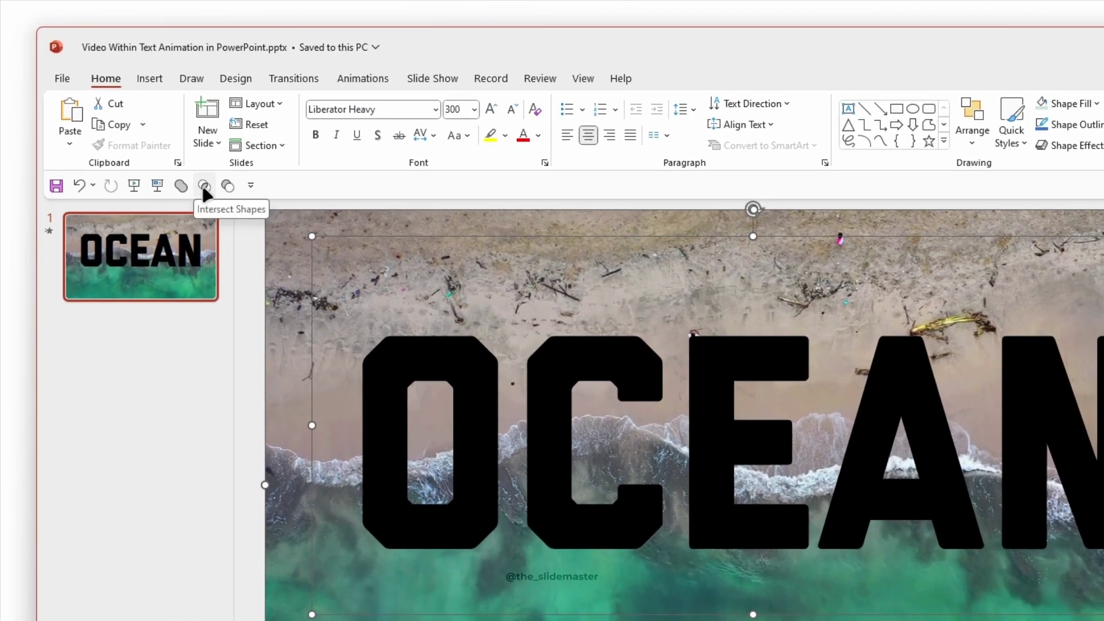
click(204, 186)
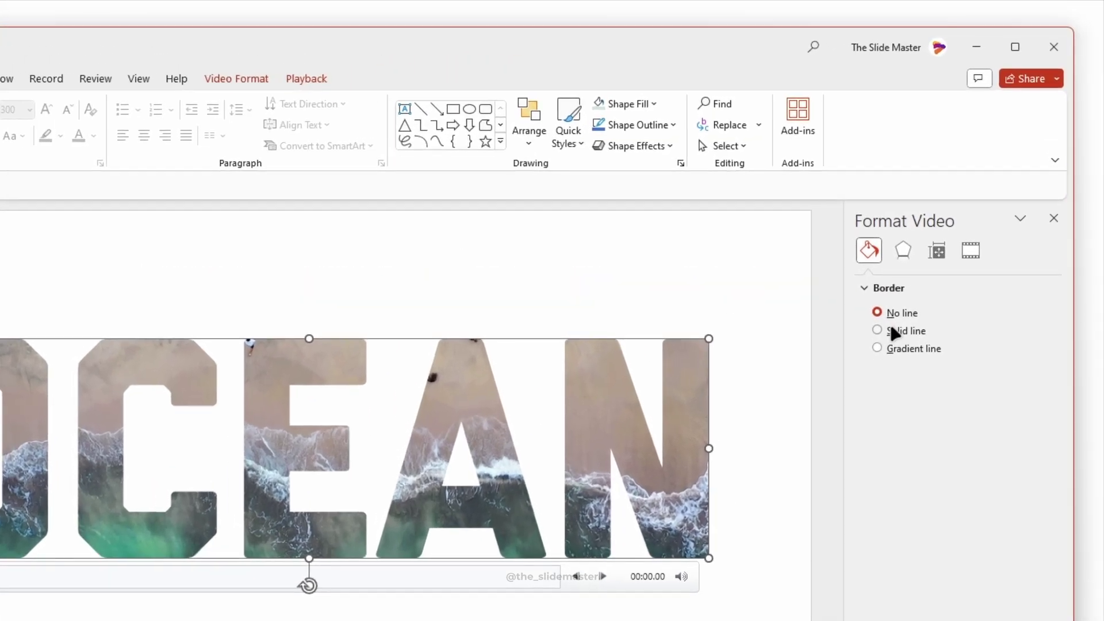
- Give the video letters a solid white 3 pt border
click(954, 238)
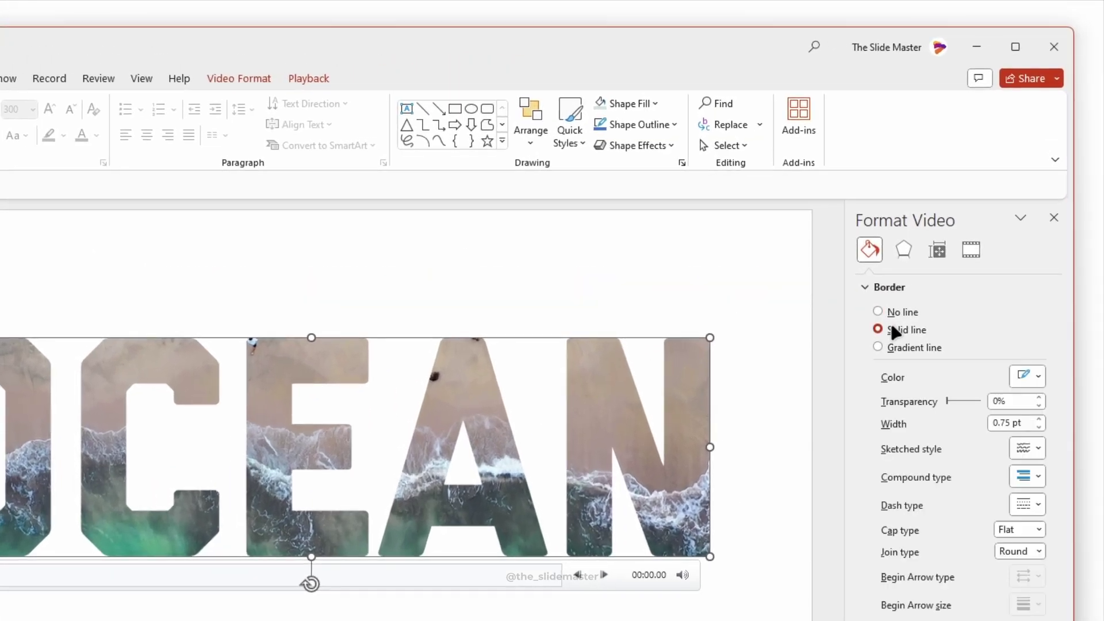
click(1037, 376)
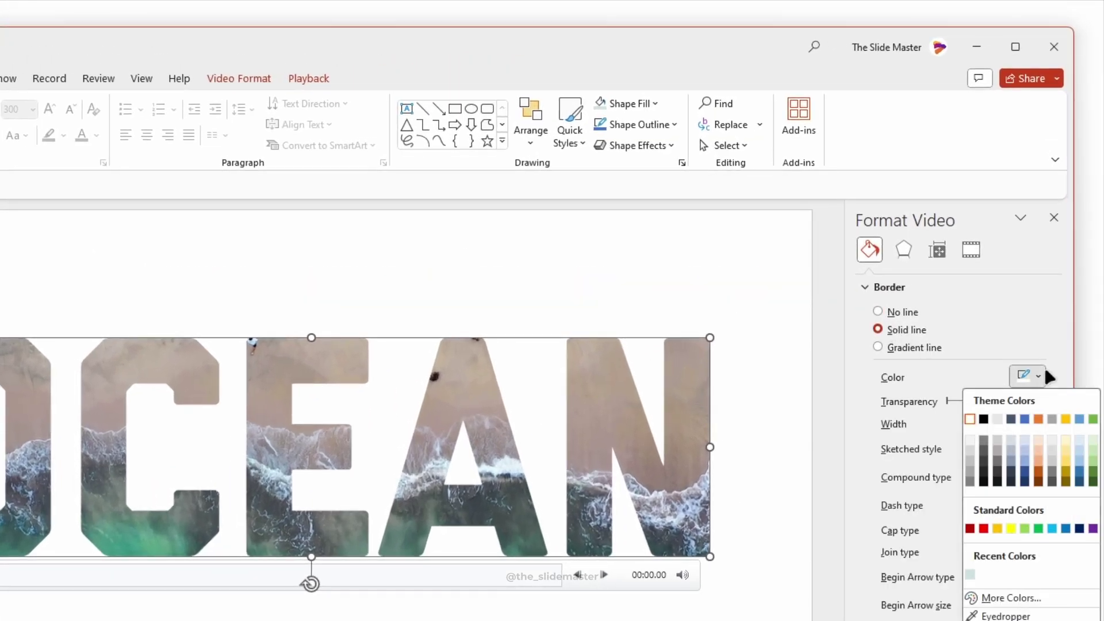
click(974, 422)
text(3)
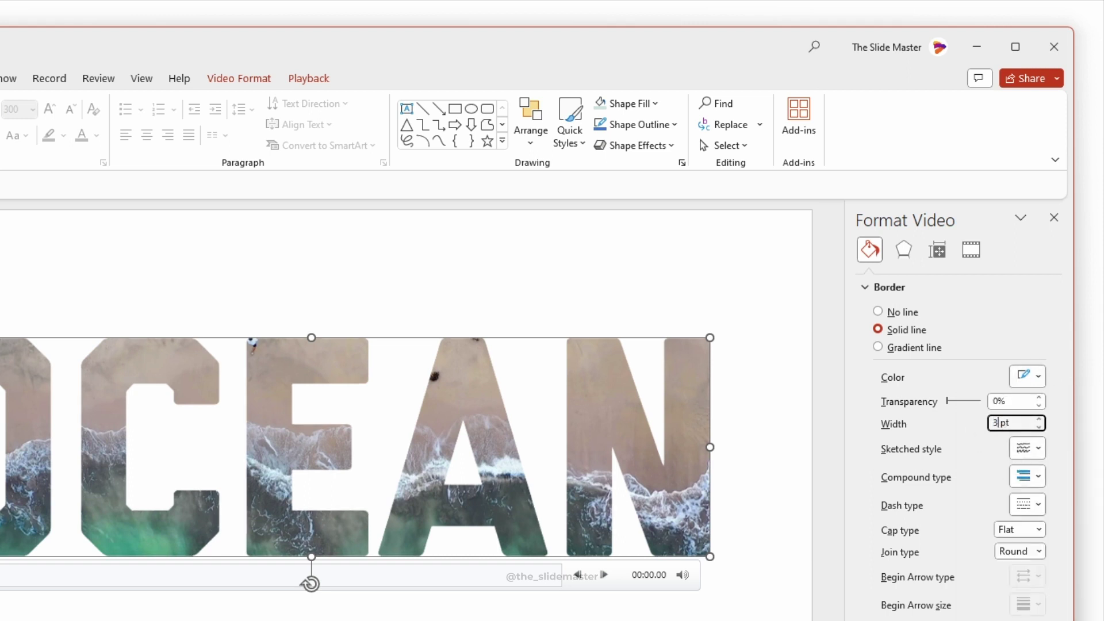
- Add an Outer Center shadow with 80% transparency, 101% size and 17 pt blur
click(908, 247)
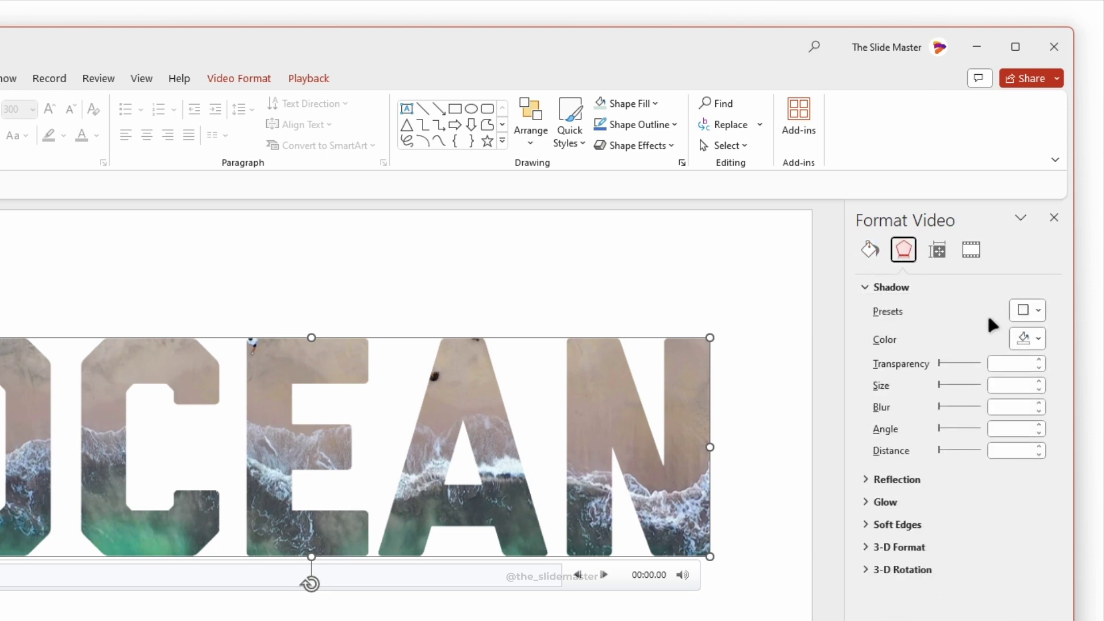
click(1029, 310)
click(1038, 492)
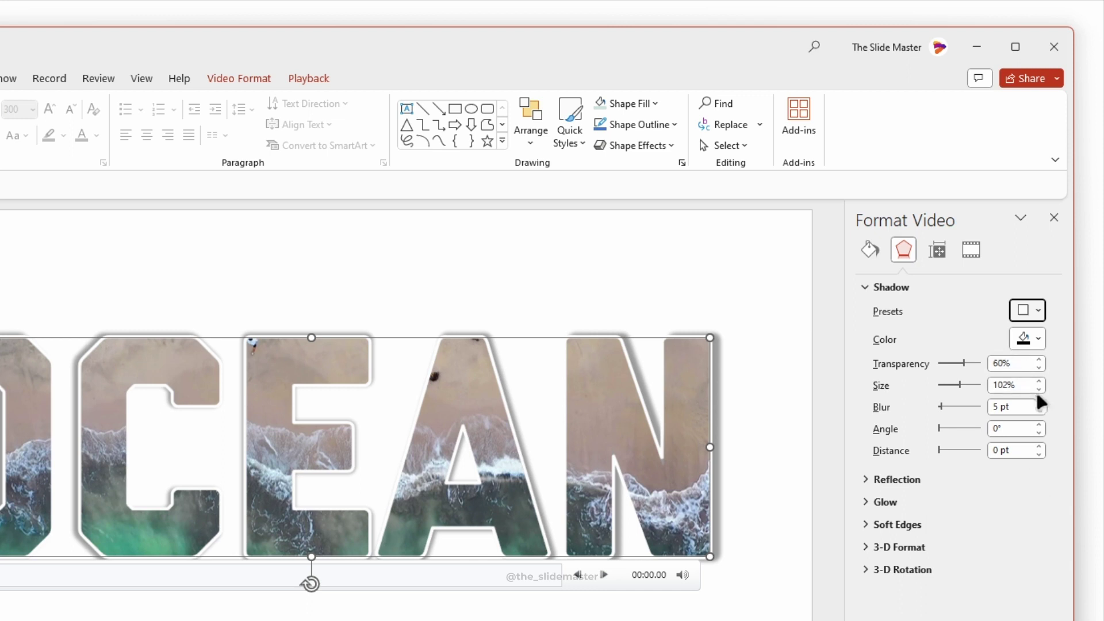
click(1038, 359)
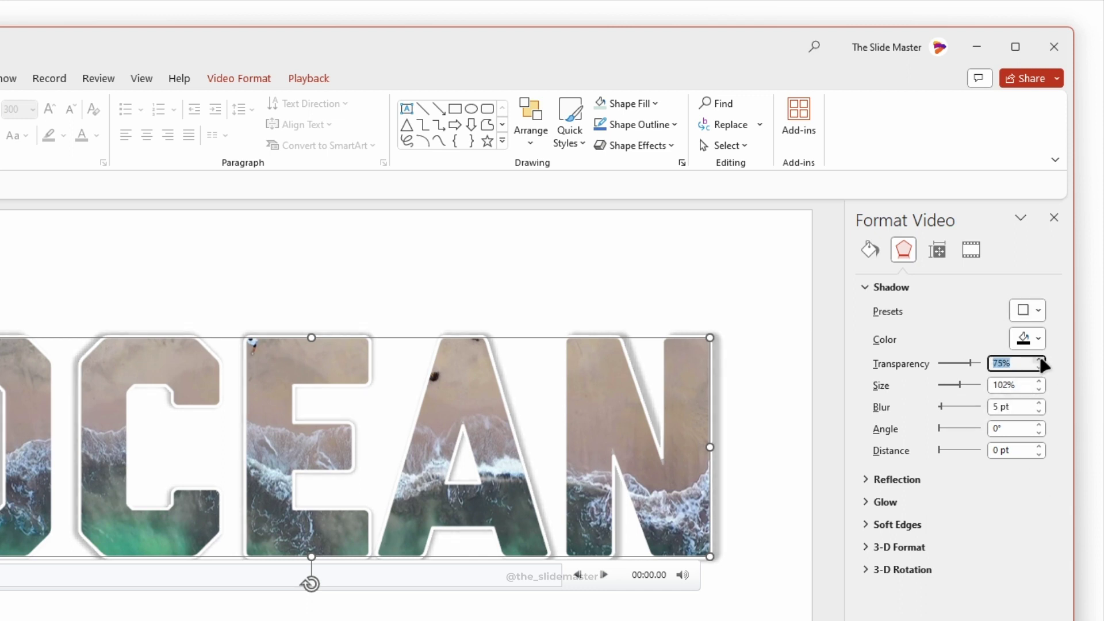
click(1039, 390)
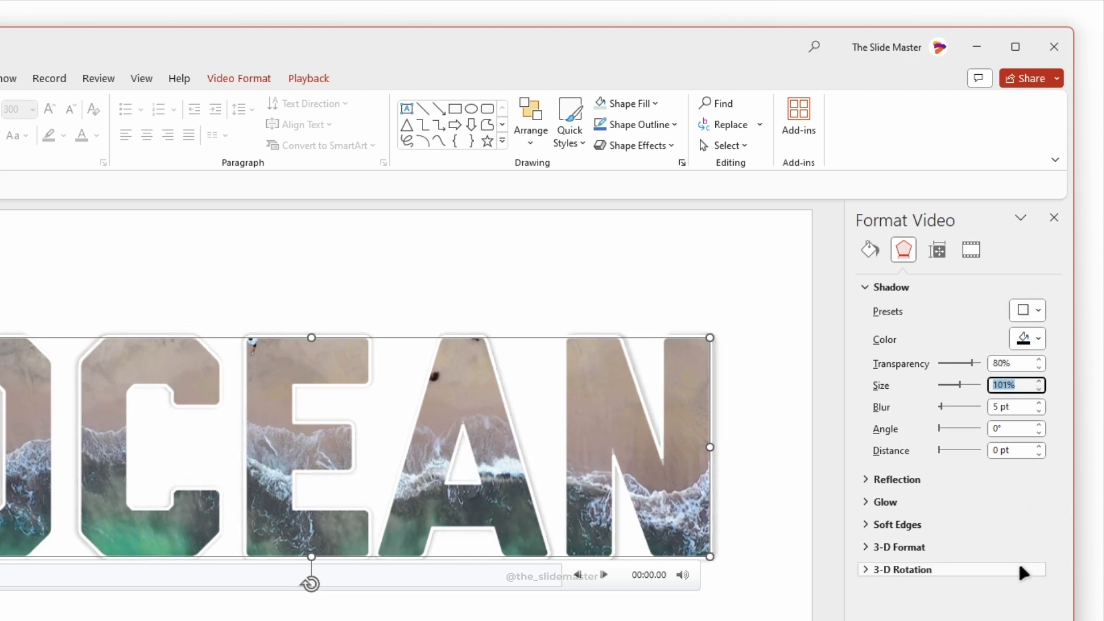
click(1040, 403)
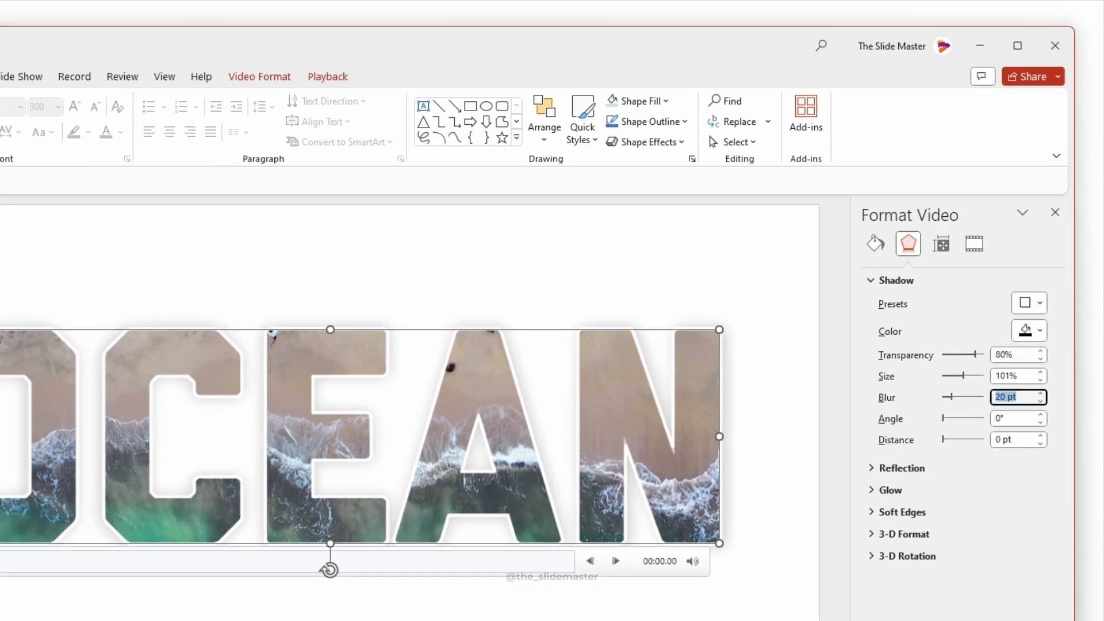
- Align the OCEAN video letters to the vertical middle of the slide
click(514, 605)
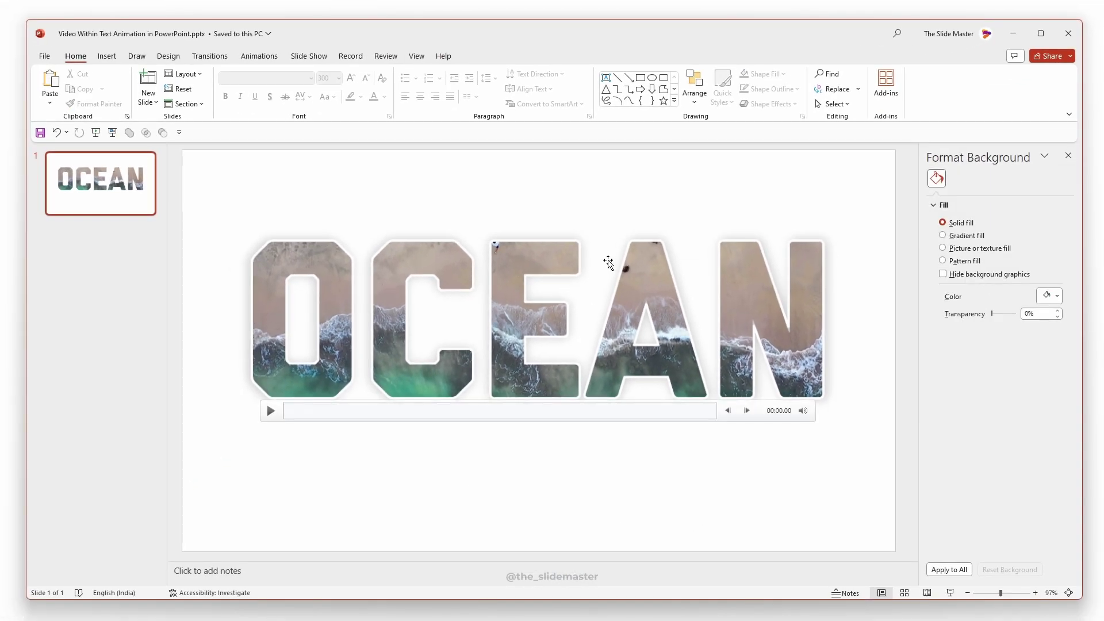
click(608, 262)
click(487, 56)
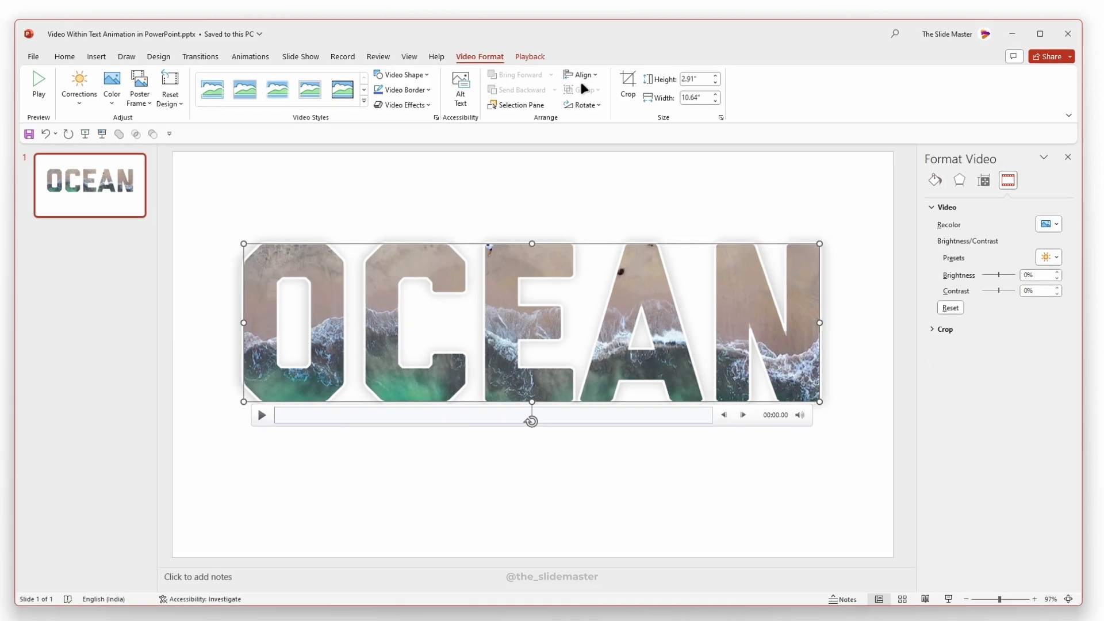
click(582, 80)
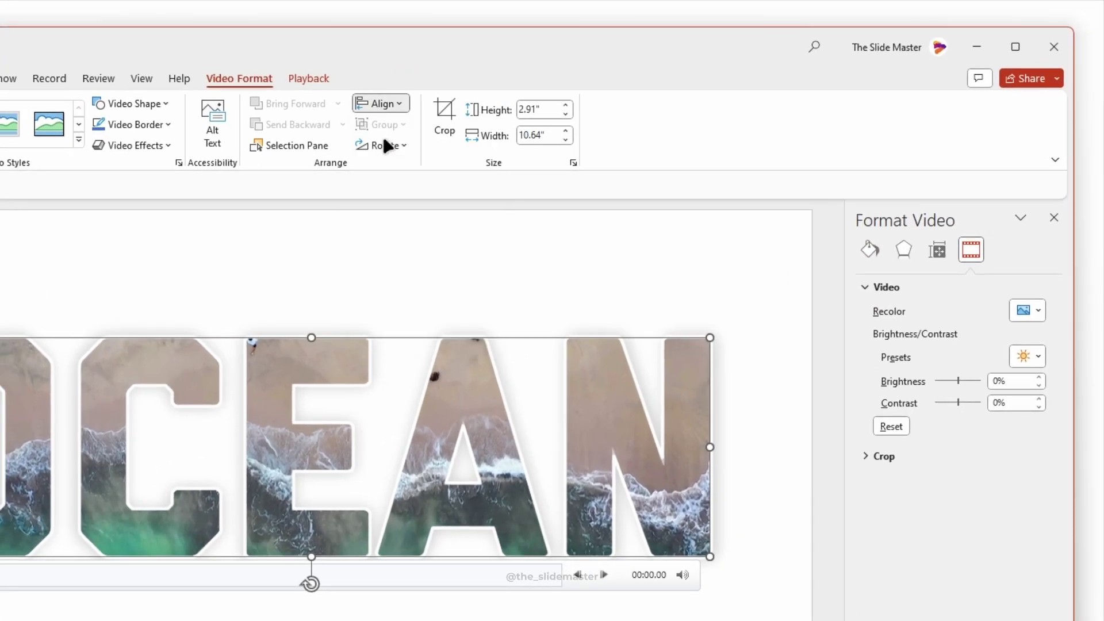
click(380, 103)
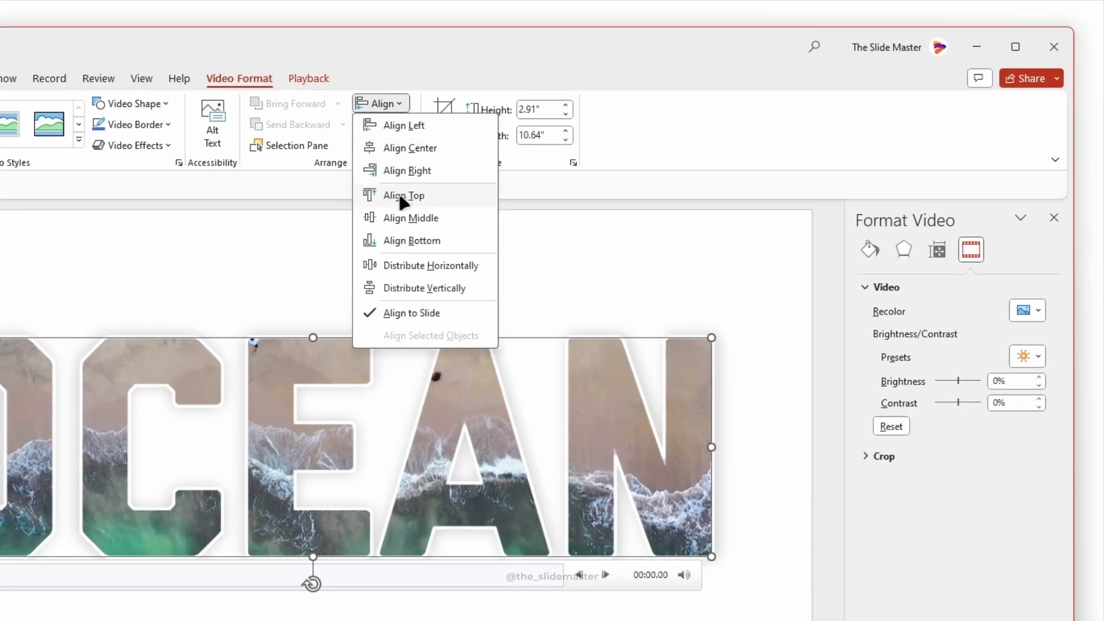
click(401, 219)
click(703, 316)
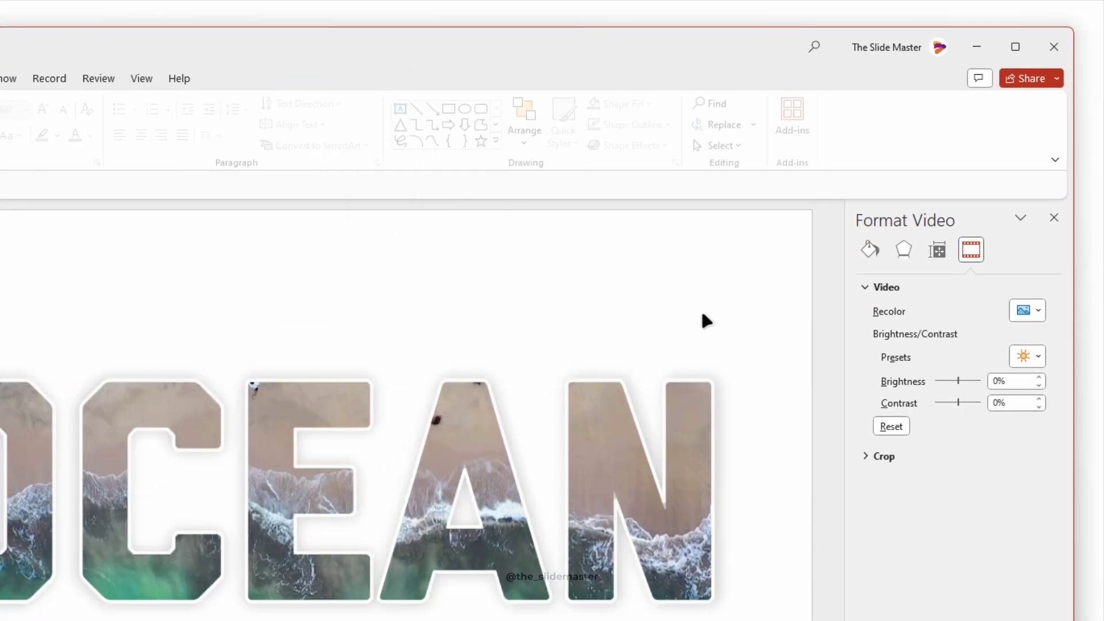
- Fill the slide background with a solid pale teal colour
right_click(702, 316)
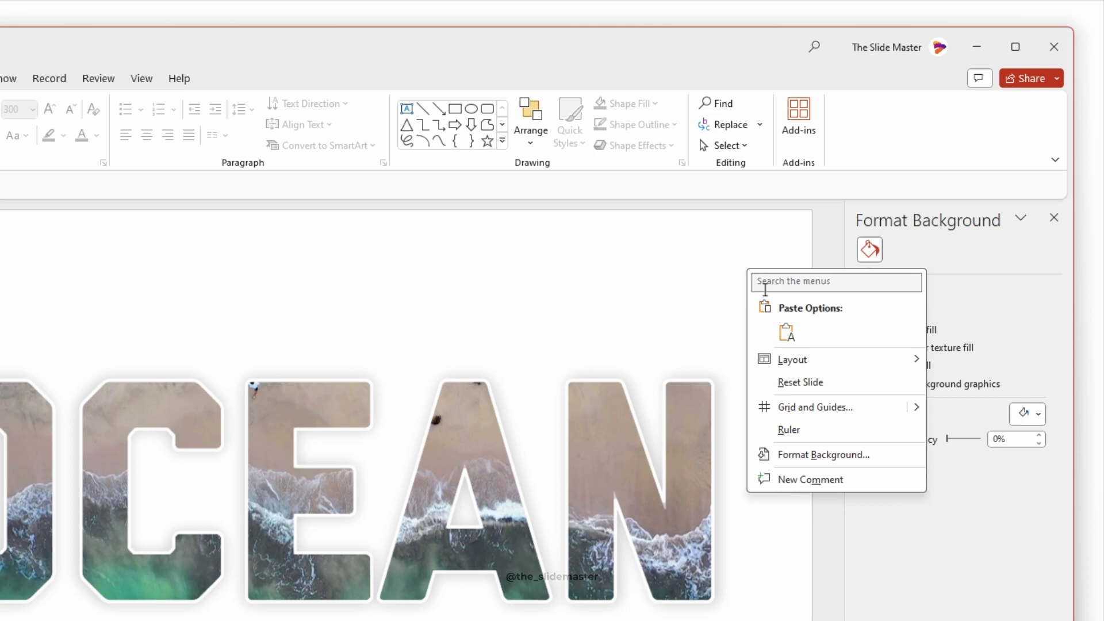
click(791, 455)
click(1035, 411)
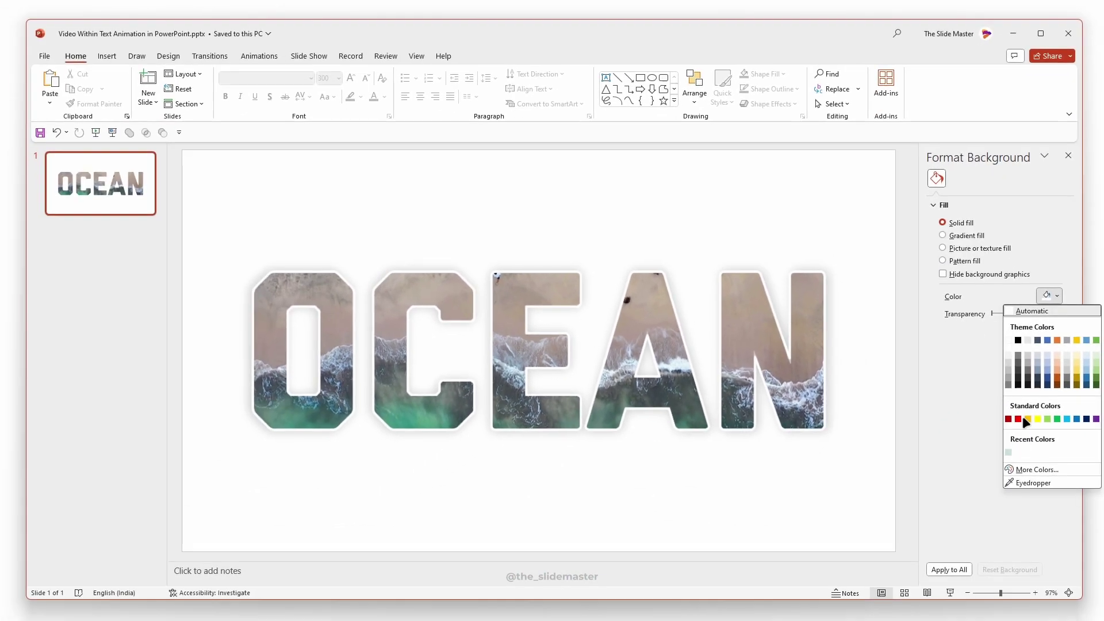
click(1007, 452)
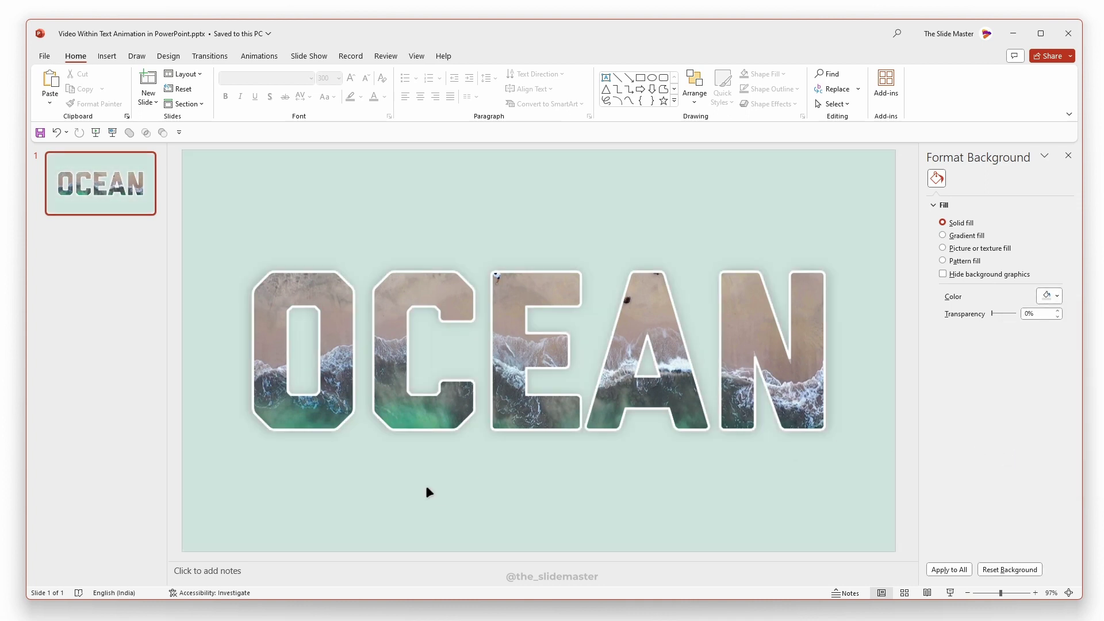
- Set the OCEAN video's playback Start option to Automatically
click(443, 414)
click(535, 56)
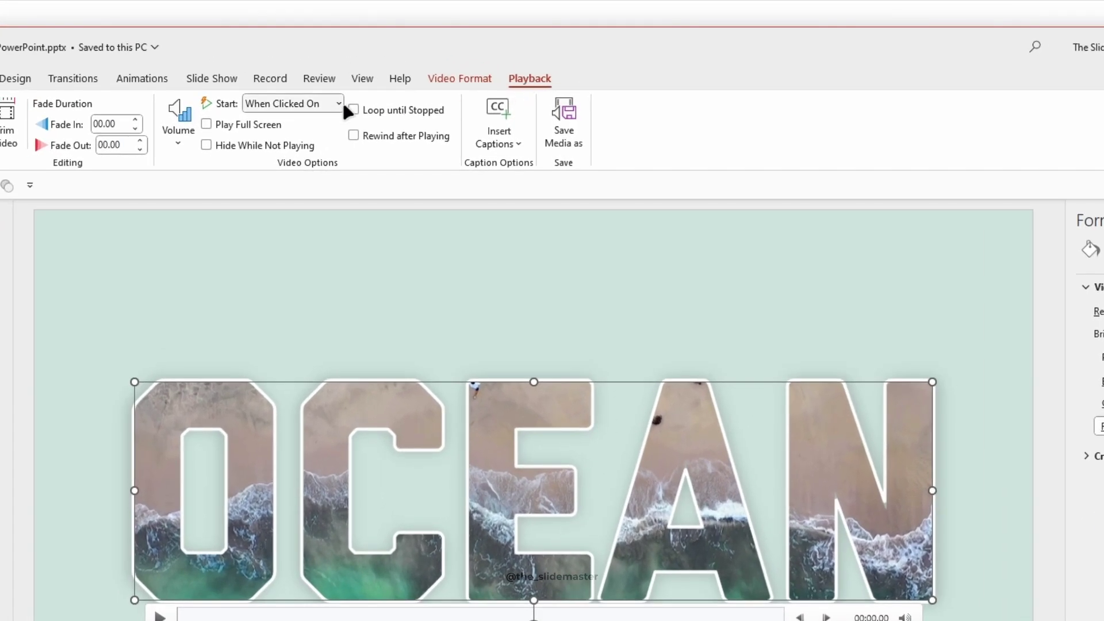
click(337, 105)
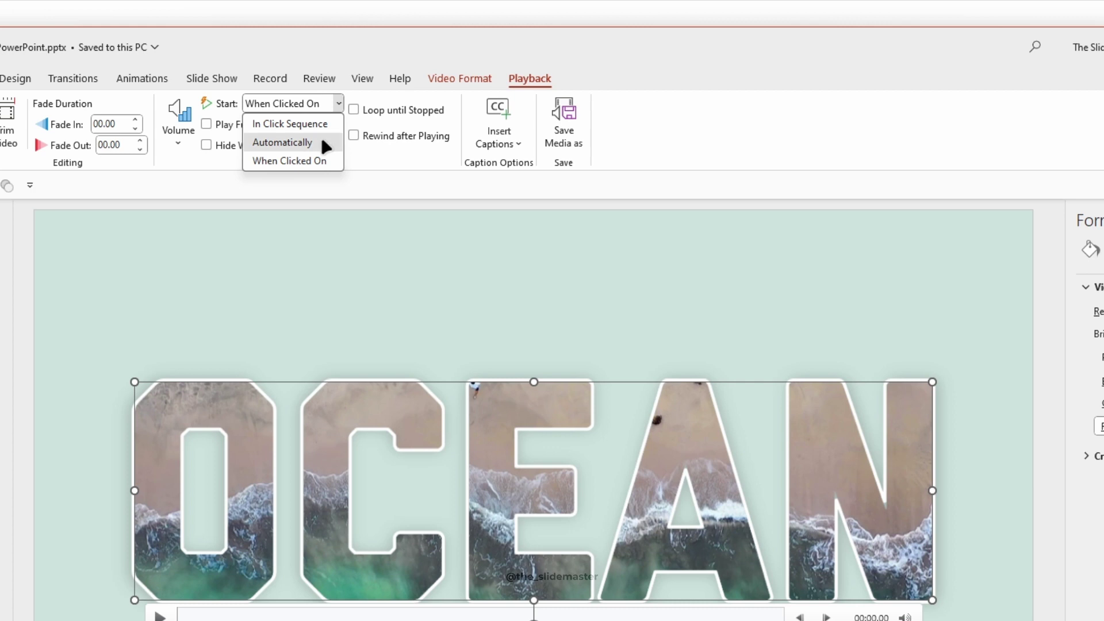
click(321, 141)
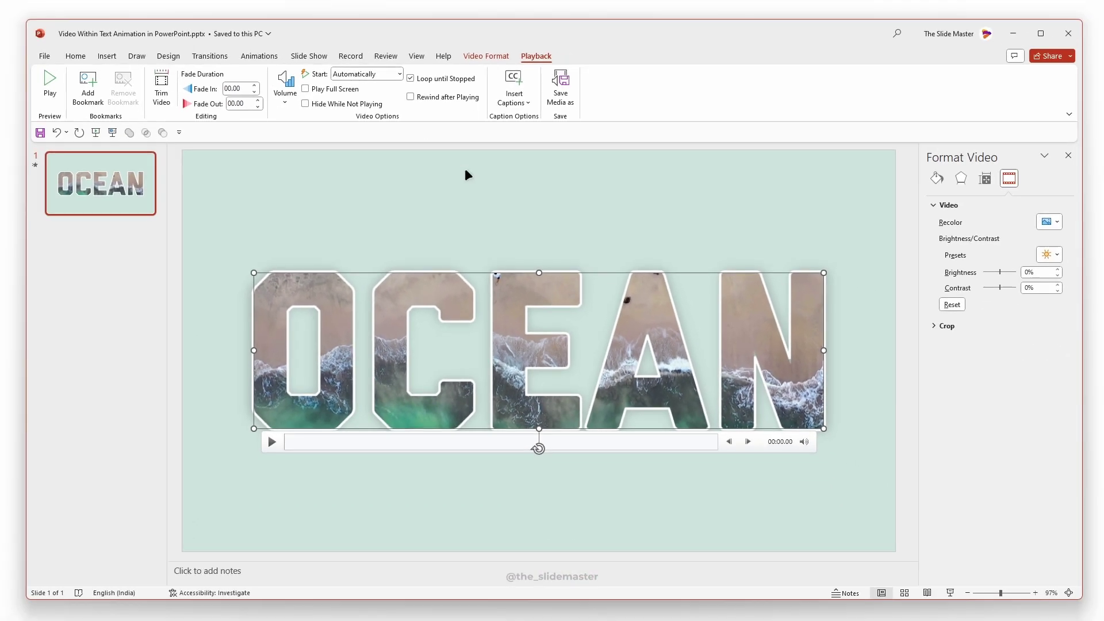
click(465, 171)
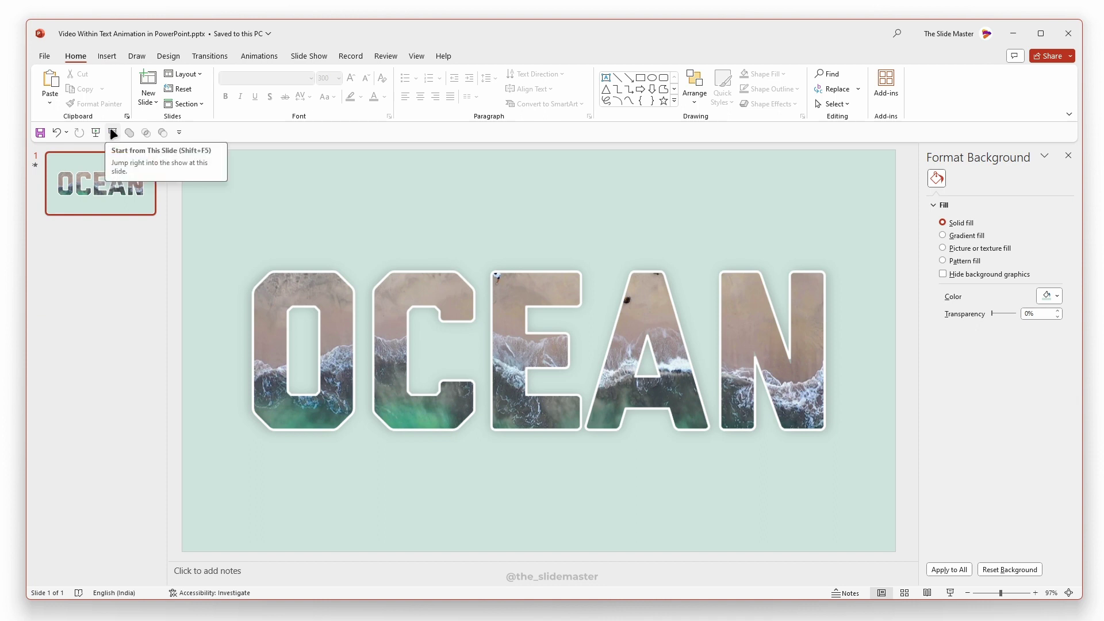